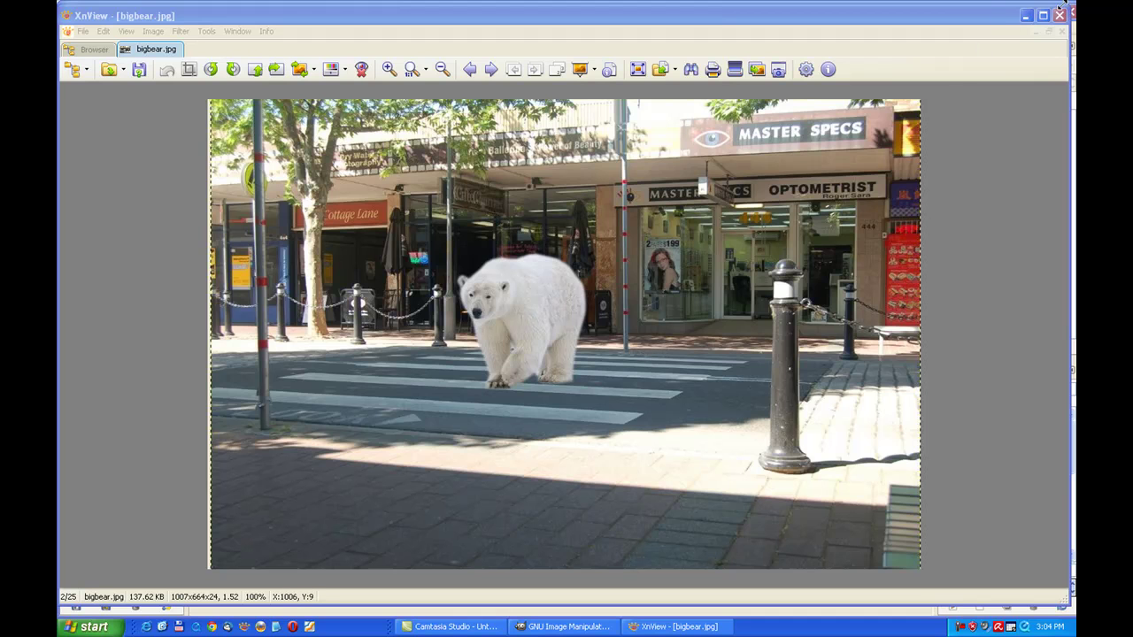
# Close the finished bigbear.jpg composite in XnView.
pyautogui.click(1061, 29)
# Close XnView and open 800px-Polar_Bear_-_Alaska.jpg in GIMP.
pyautogui.click(1062, 29)
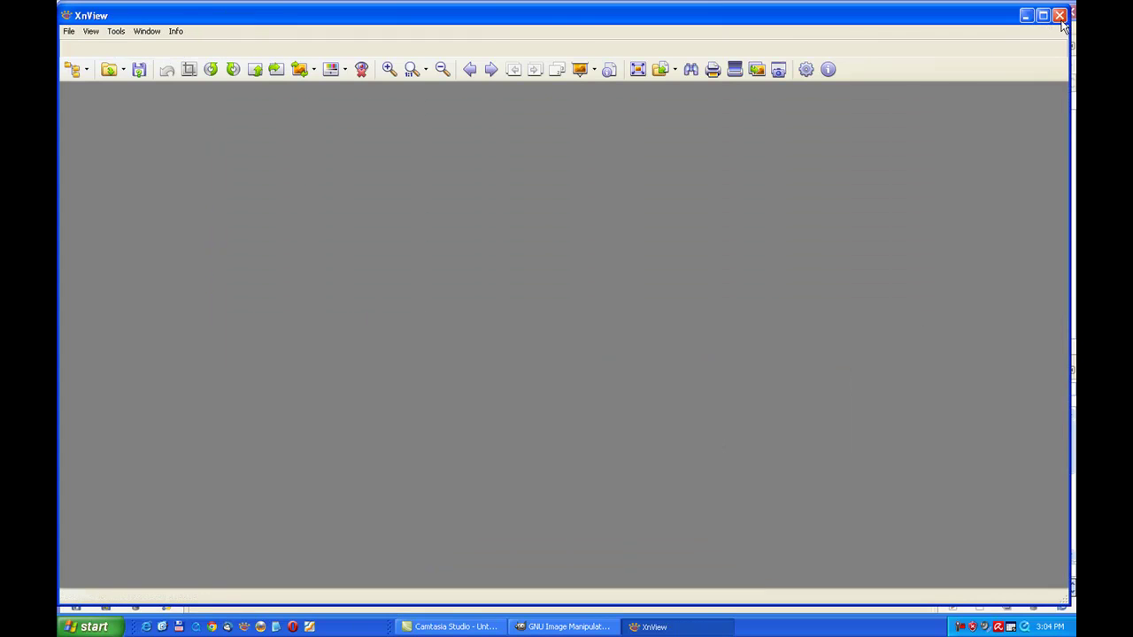
pyautogui.click(1060, 16)
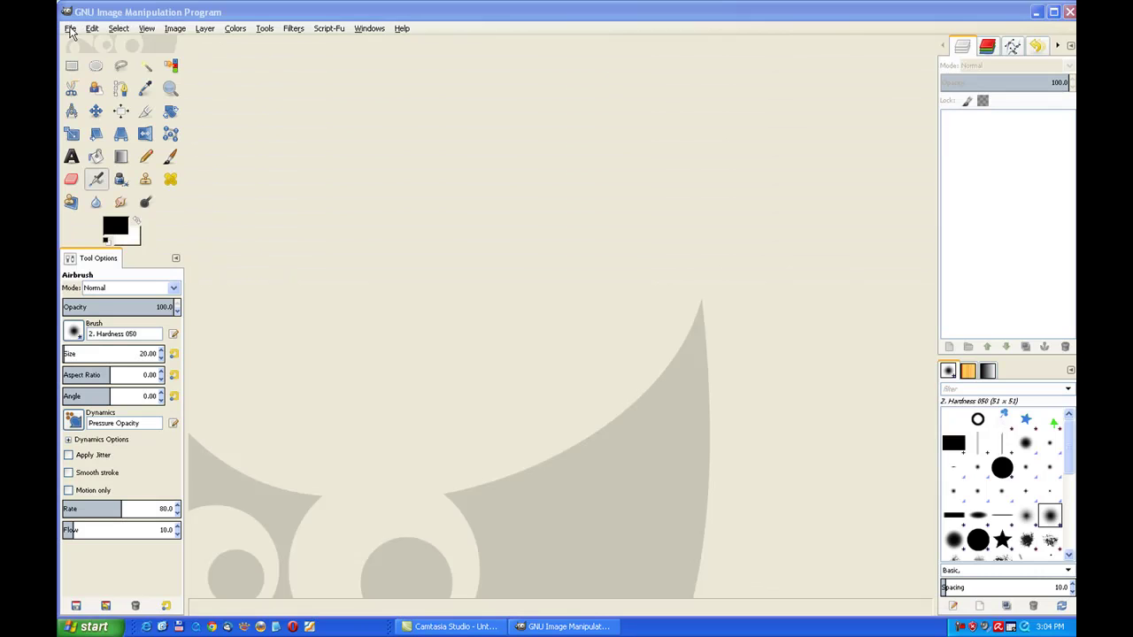
pyautogui.click(71, 29)
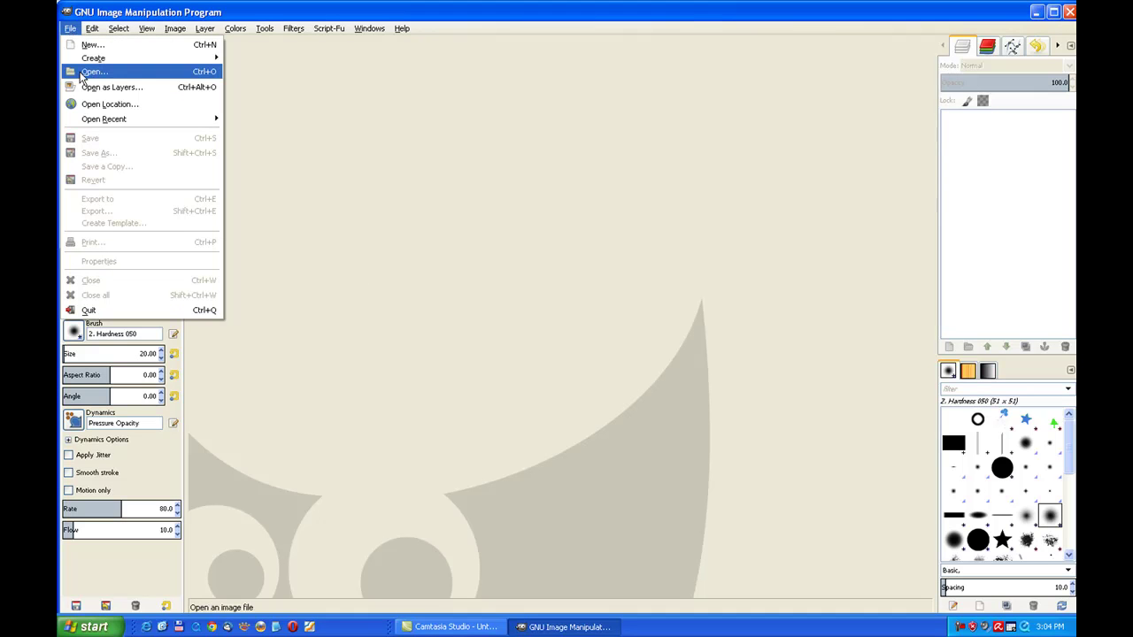
pyautogui.click(81, 75)
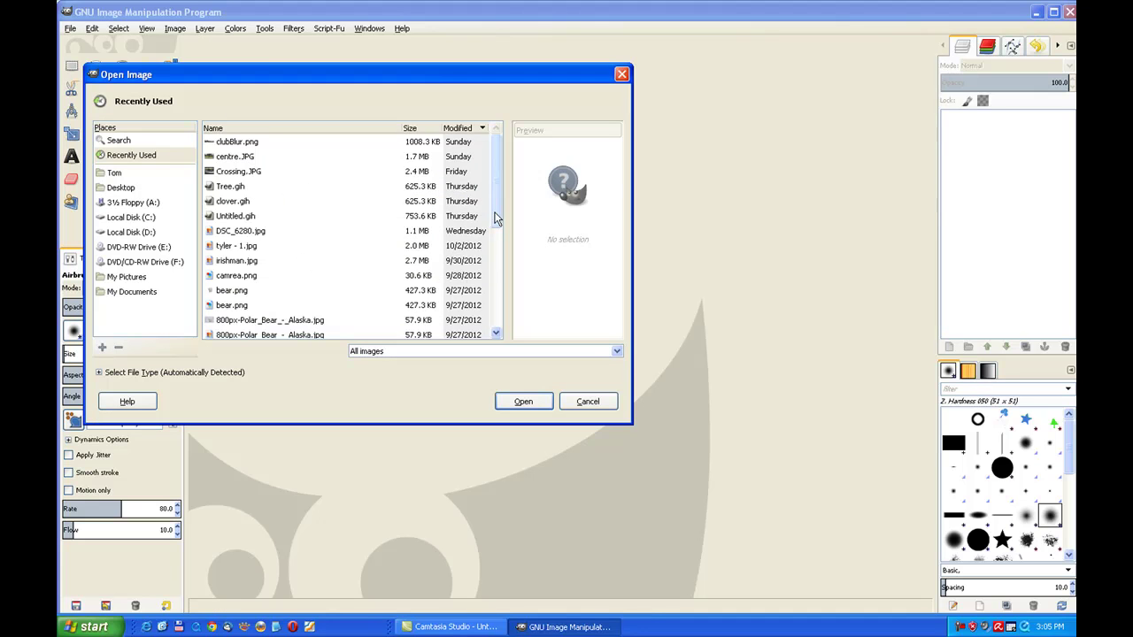
pyautogui.moveTo(495, 219); pyautogui.dragTo(496, 267)
pyautogui.click(266, 198)
pyautogui.click(523, 401)
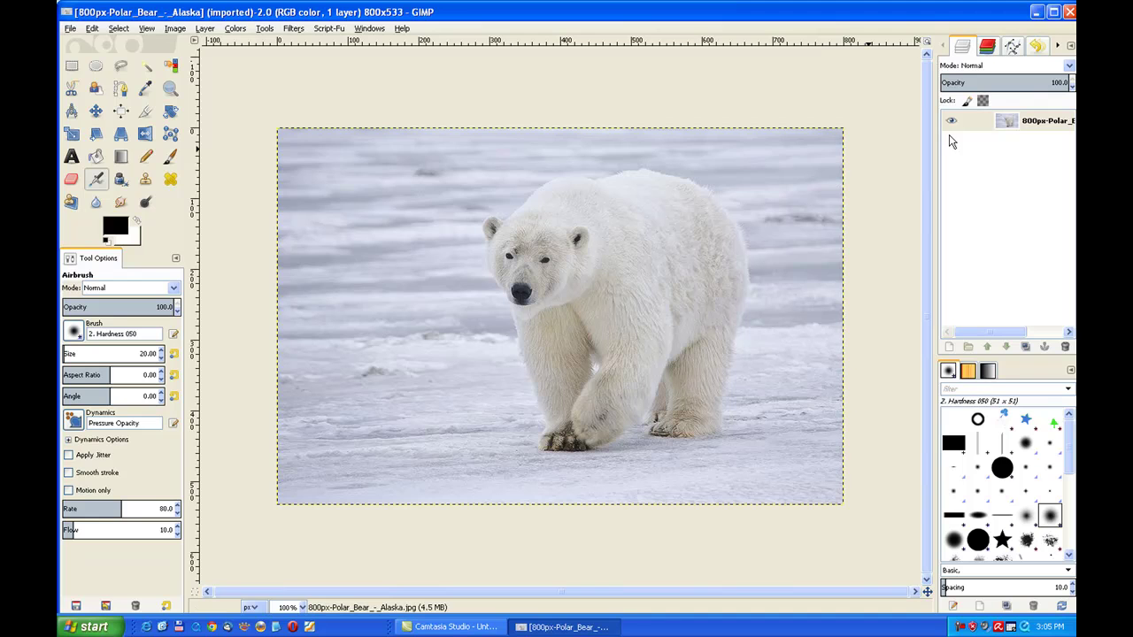
# Add an alpha channel to the polar bear photo's layer.
pyautogui.rightClick(1006, 120)
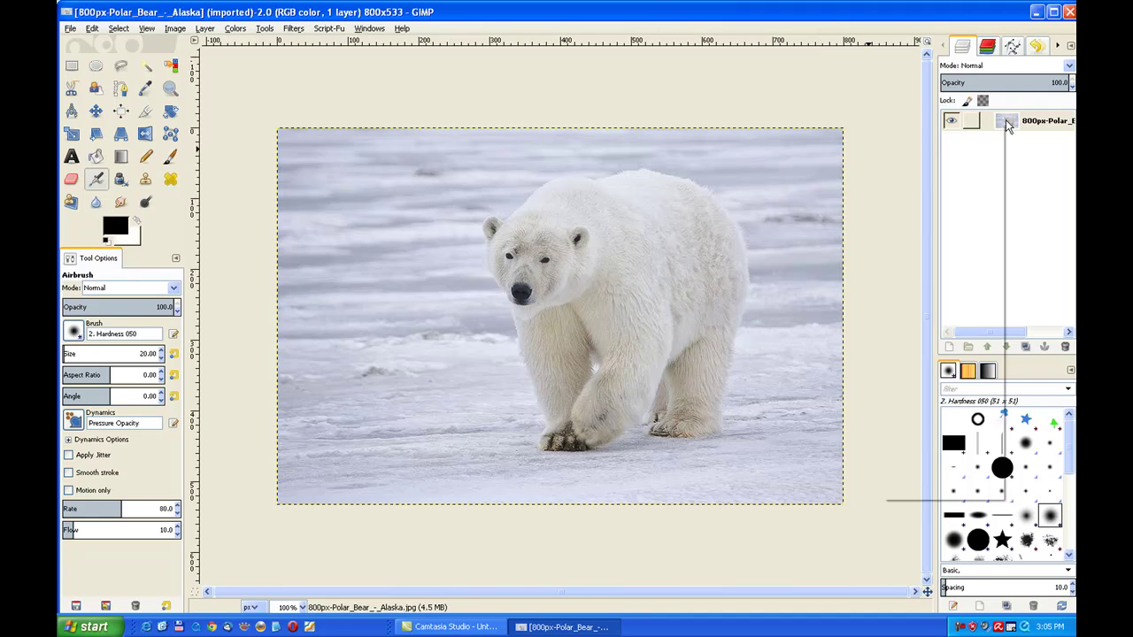
pyautogui.click(1005, 119)
pyautogui.rightClick(1005, 120)
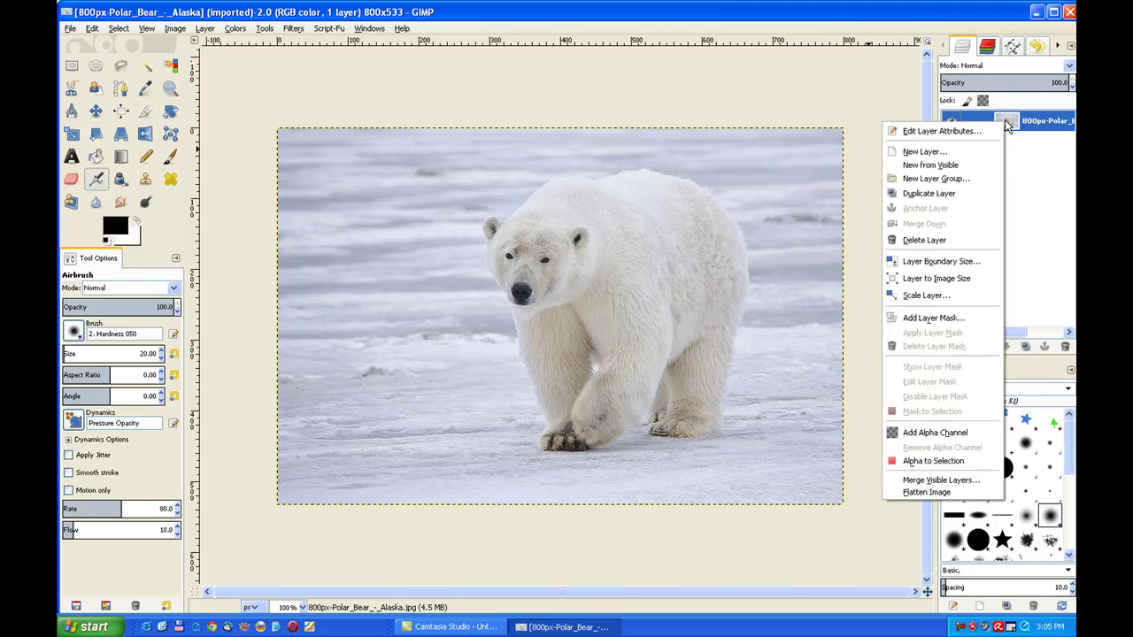
pyautogui.click(971, 432)
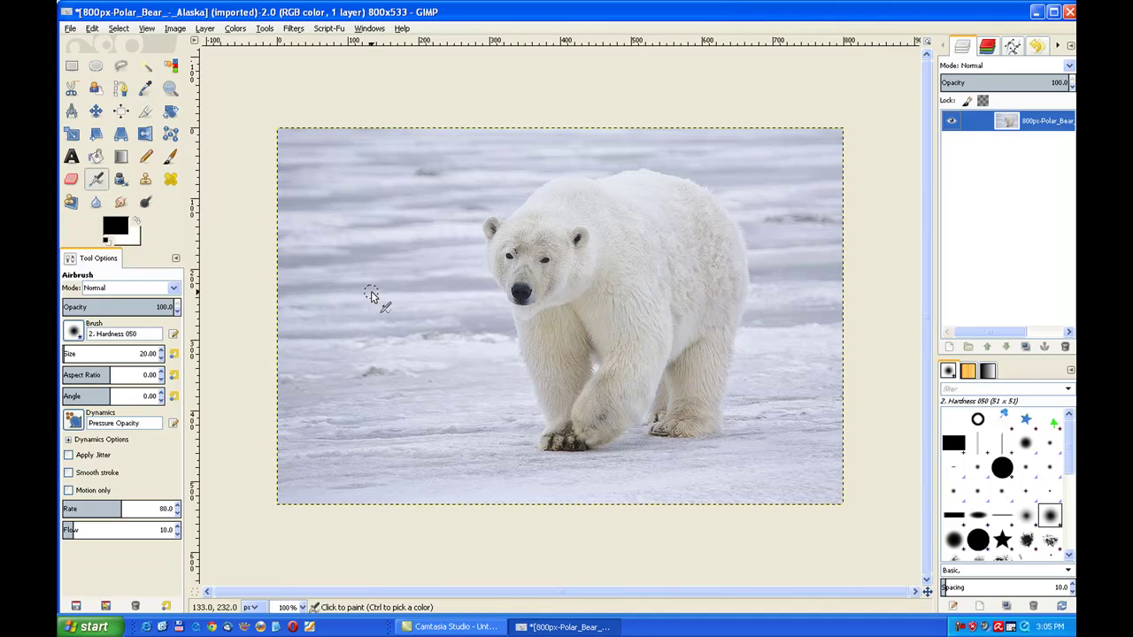
# With Free Select, trace the outline over the bear's head and along its back.
pyautogui.click(121, 66)
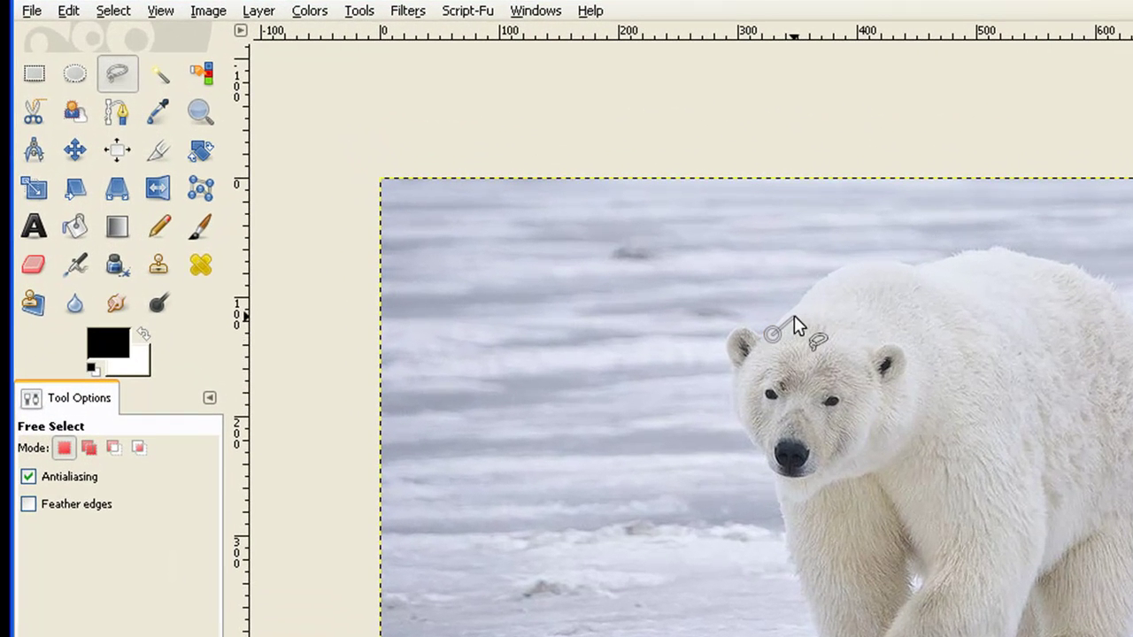
pyautogui.click(815, 295)
pyautogui.click(842, 275)
pyautogui.click(866, 265)
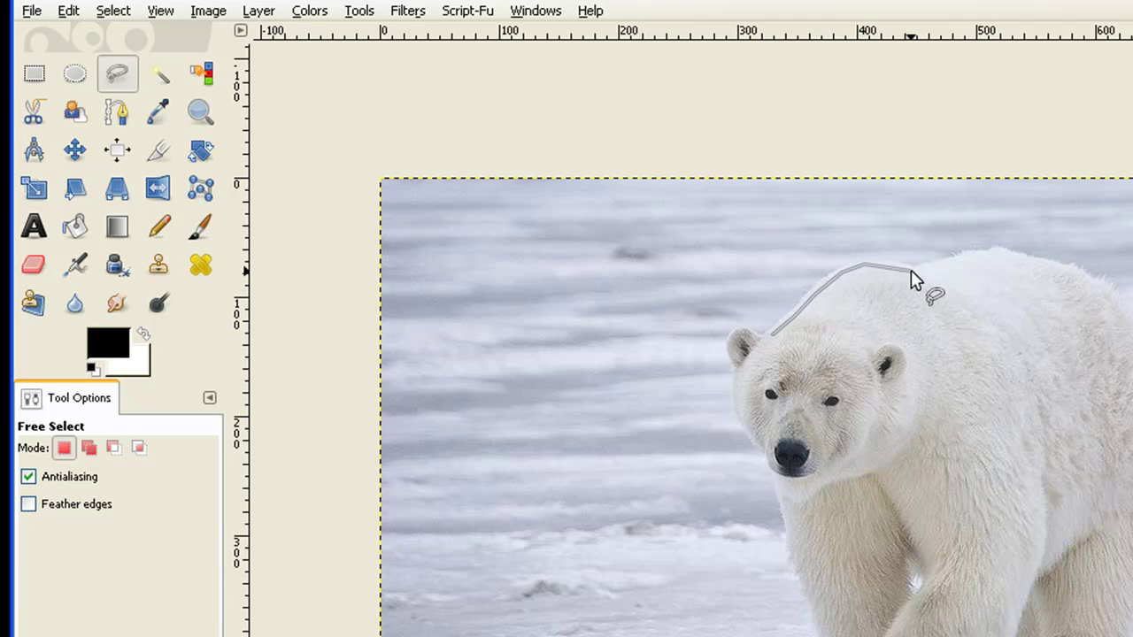
pyautogui.click(911, 270)
pyautogui.click(942, 266)
pyautogui.click(975, 256)
pyautogui.click(1001, 254)
pyautogui.click(1033, 260)
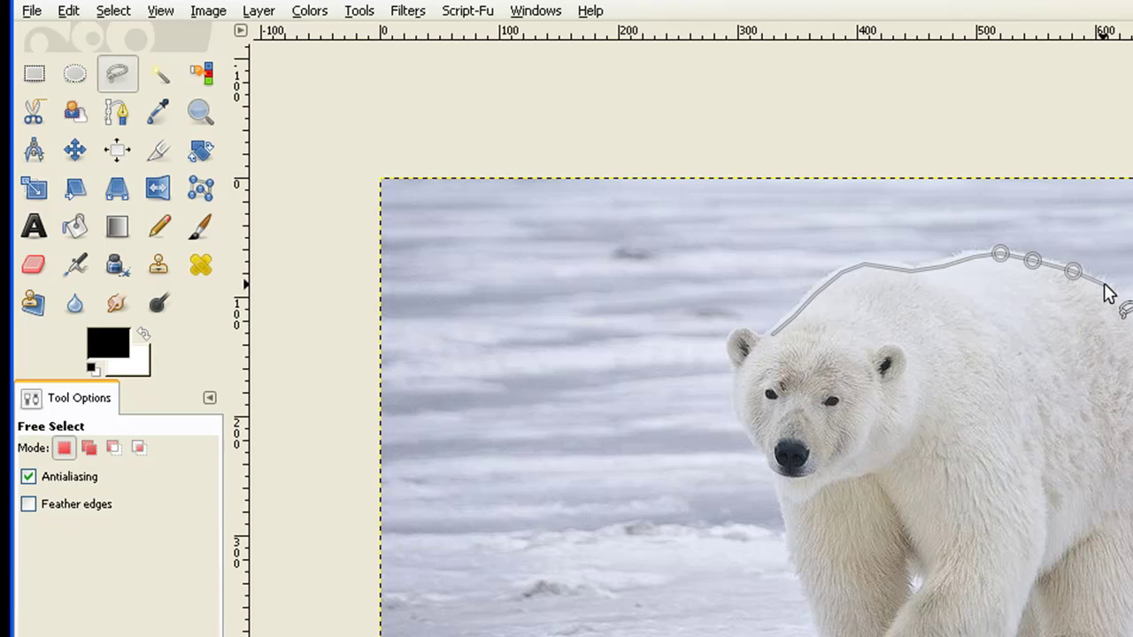
pyautogui.click(1105, 286)
pyautogui.click(1128, 319)
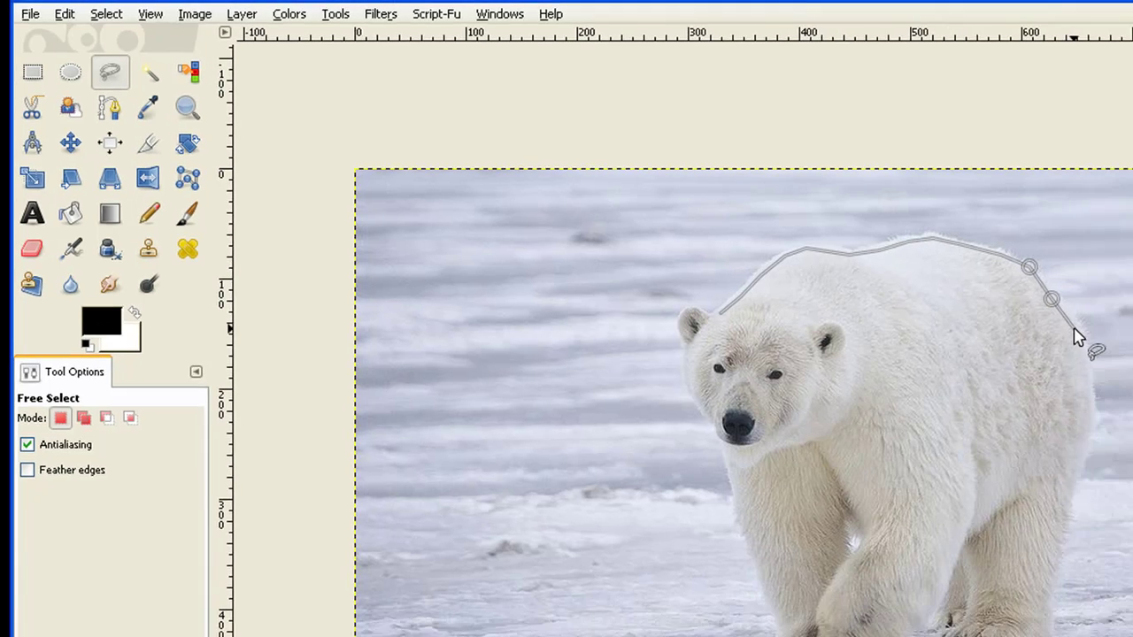
# Continue the outline down the right flank and hind leg to the hind paw.
pyautogui.click(1073, 327)
pyautogui.click(1083, 359)
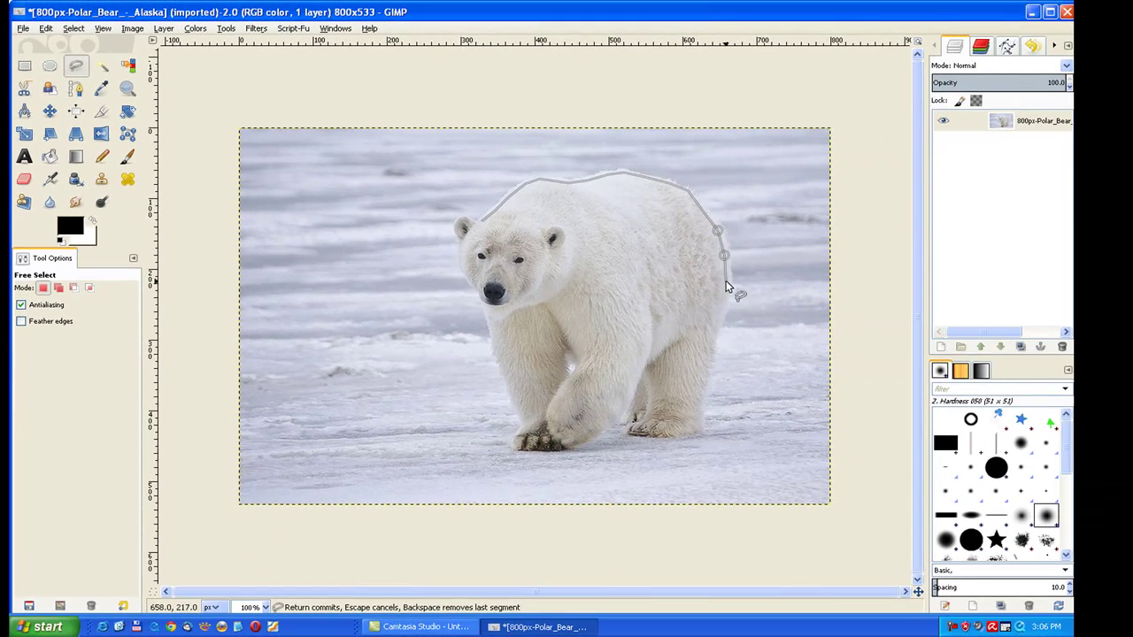
pyautogui.click(726, 281)
pyautogui.click(723, 308)
pyautogui.click(715, 329)
pyautogui.click(708, 360)
pyautogui.click(703, 382)
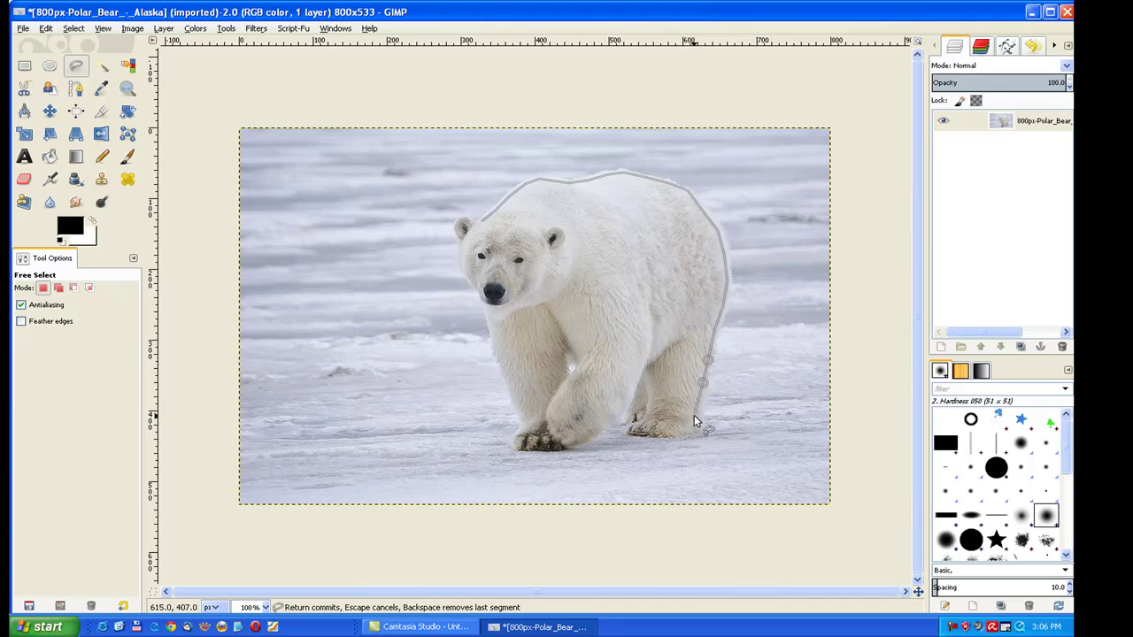
pyautogui.click(694, 416)
pyautogui.click(694, 436)
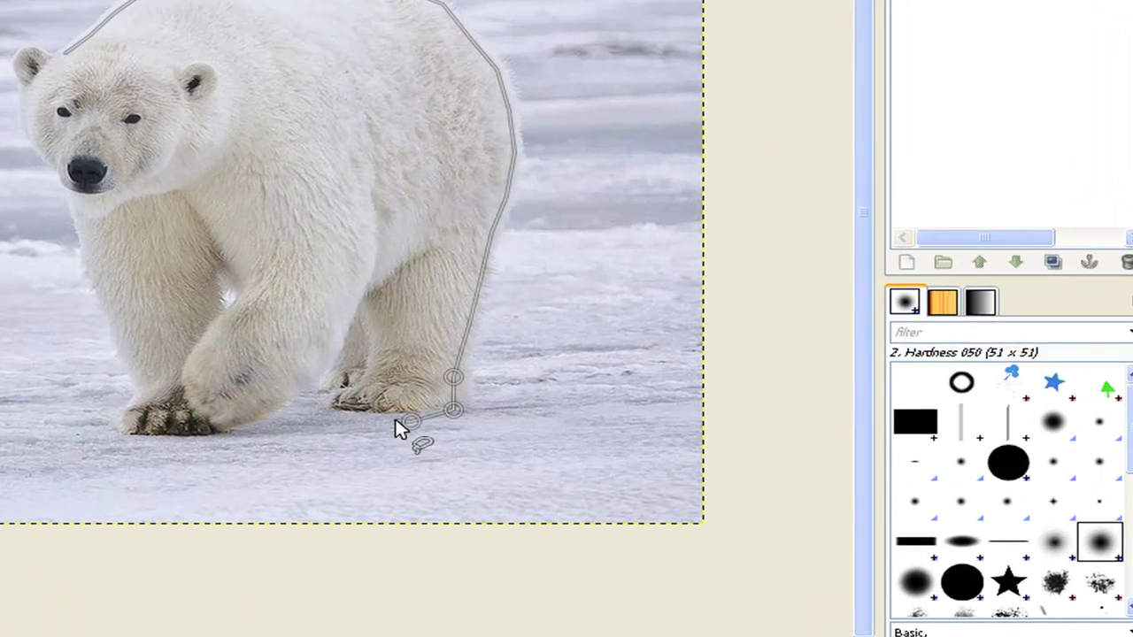
# Trace the outline along the hind paw, the gap between paws, and around the front paw.
pyautogui.click(356, 412)
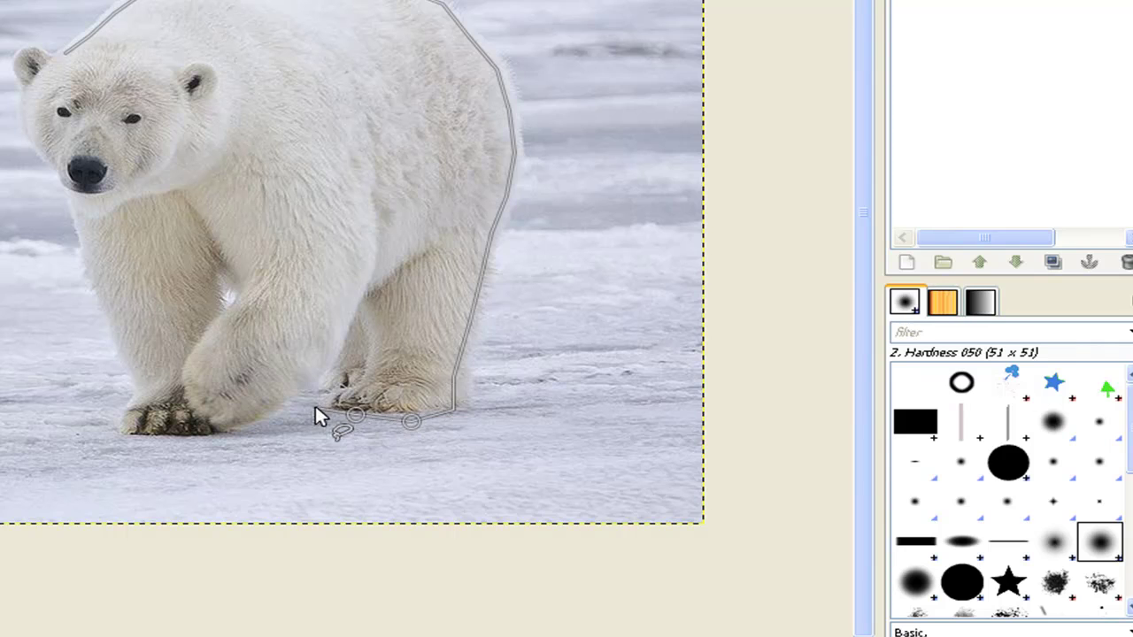
pyautogui.click(315, 408)
pyautogui.click(341, 380)
pyautogui.click(297, 382)
pyautogui.click(236, 418)
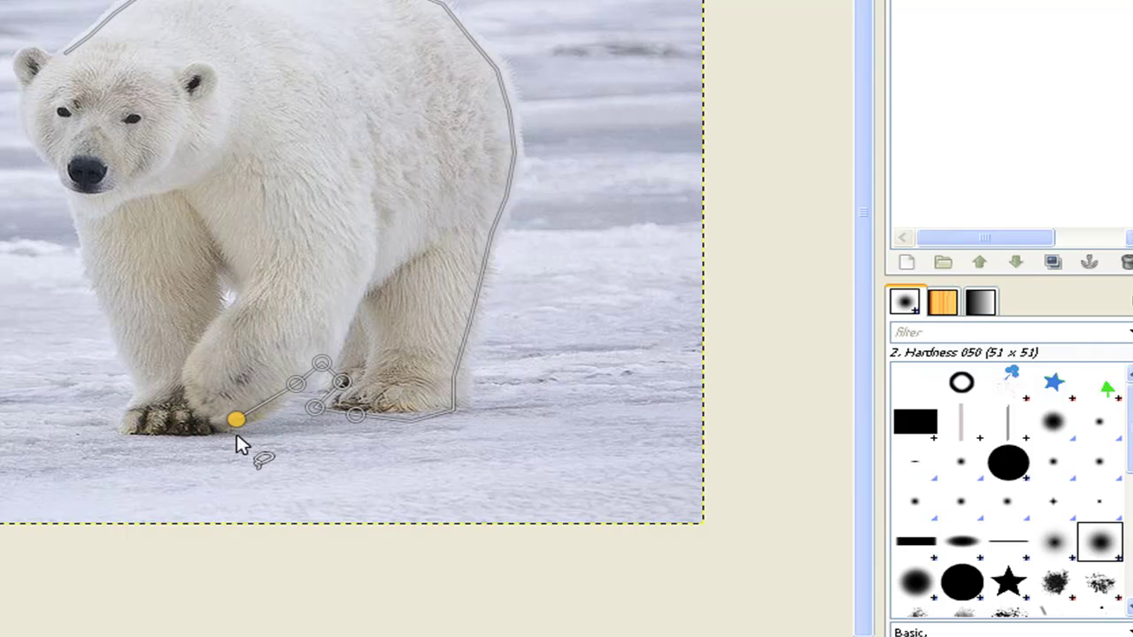
pyautogui.click(236, 435)
pyautogui.click(168, 442)
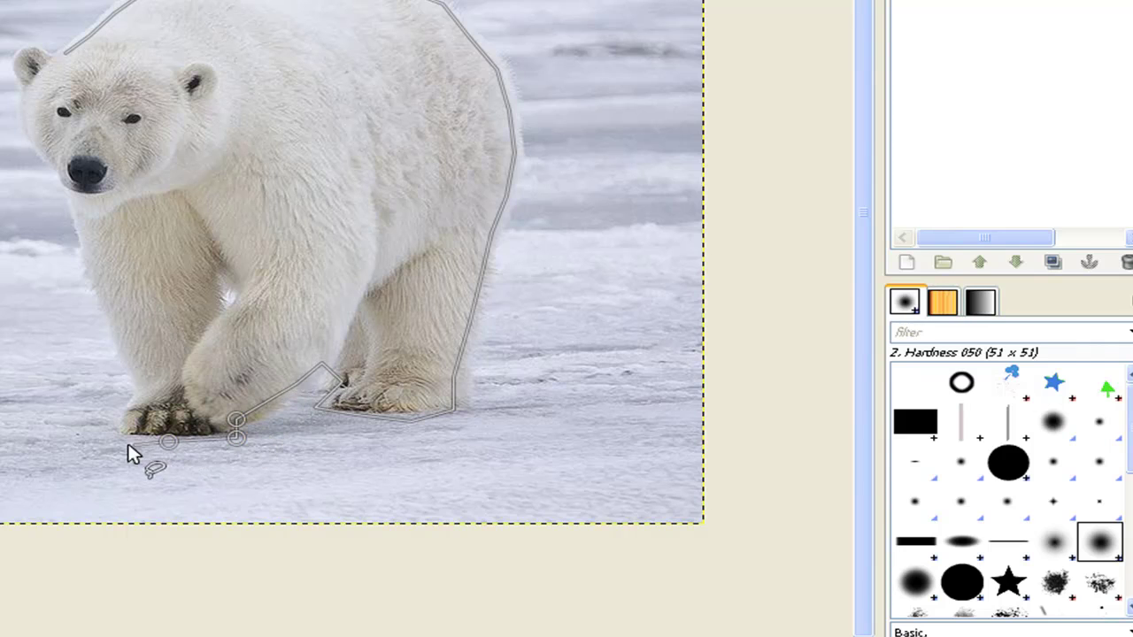
pyautogui.click(127, 445)
pyautogui.click(104, 426)
# Finish the outline up the front leg, chest, and around the bear's face.
pyautogui.click(119, 398)
pyautogui.click(142, 387)
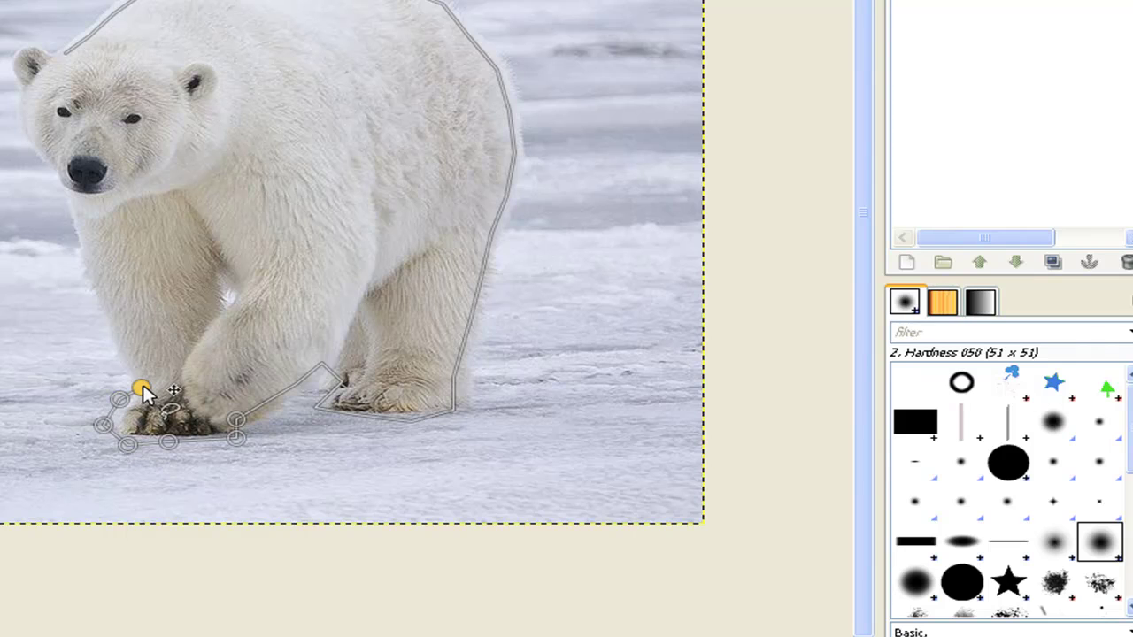
pyautogui.click(106, 304)
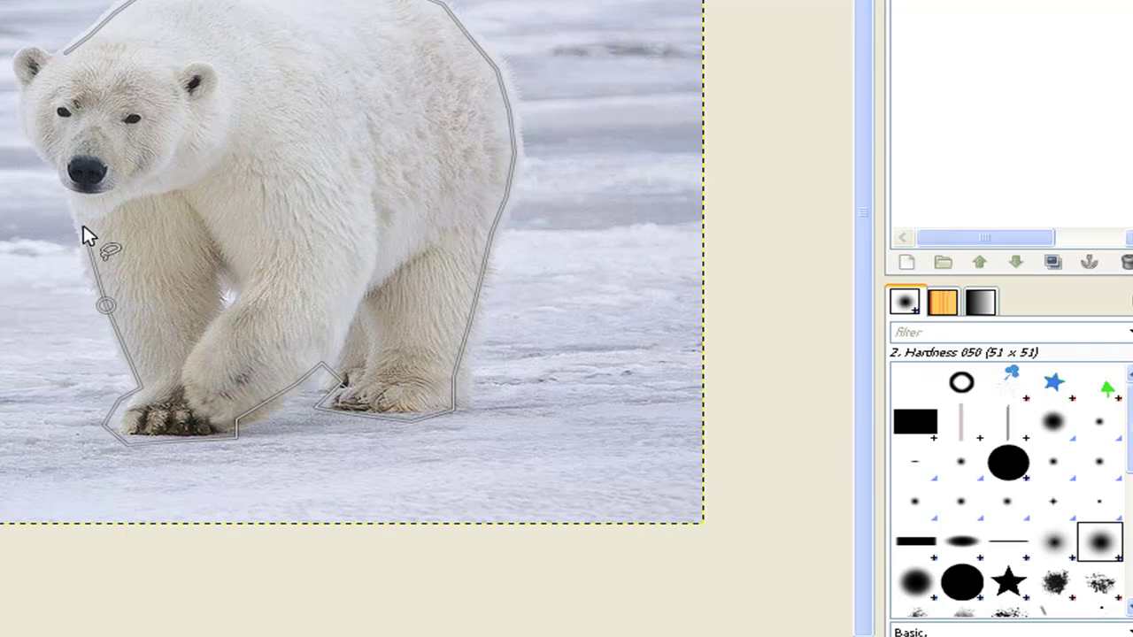
pyautogui.click(82, 227)
pyautogui.click(51, 166)
pyautogui.click(21, 131)
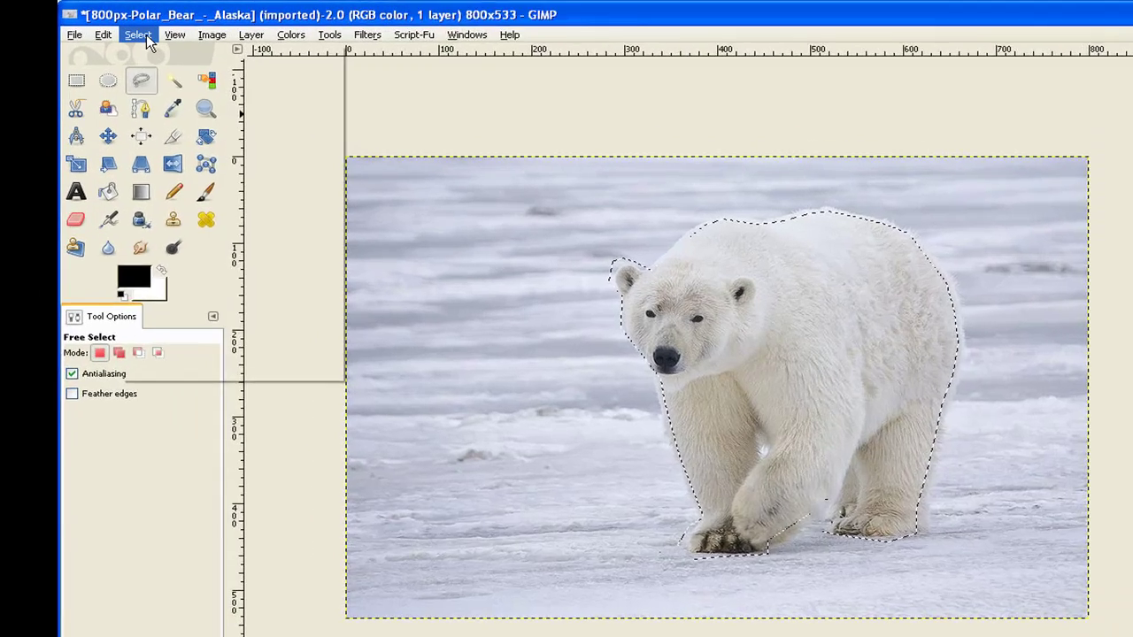
# Feather the bear selection by 30 px.
pyautogui.click(139, 36)
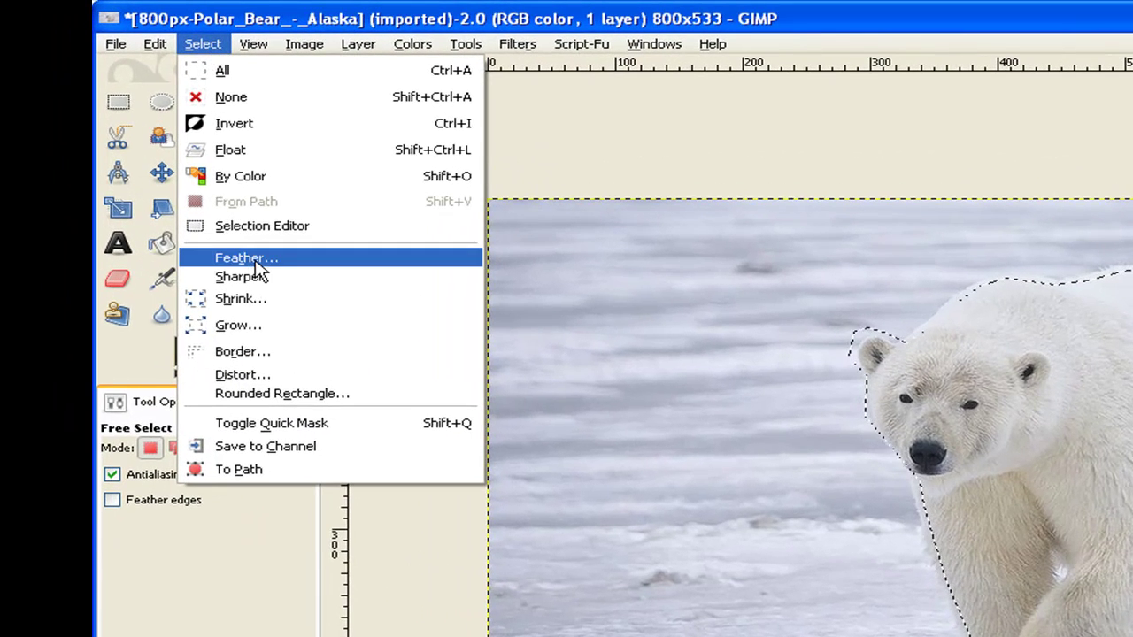
pyautogui.click(252, 260)
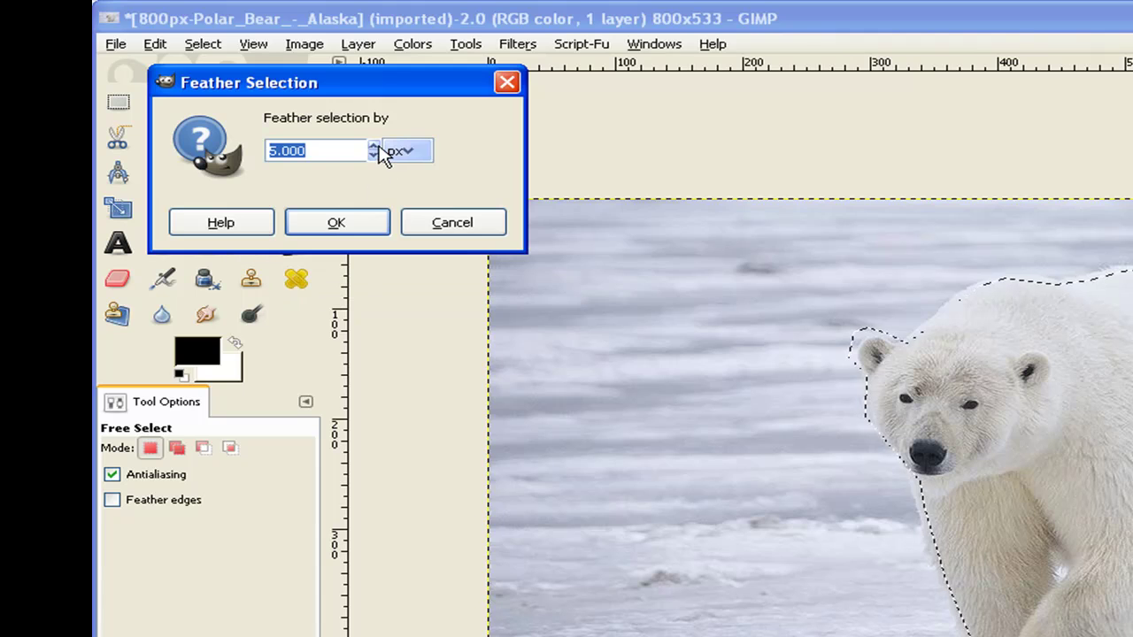
pyautogui.click(373, 147)
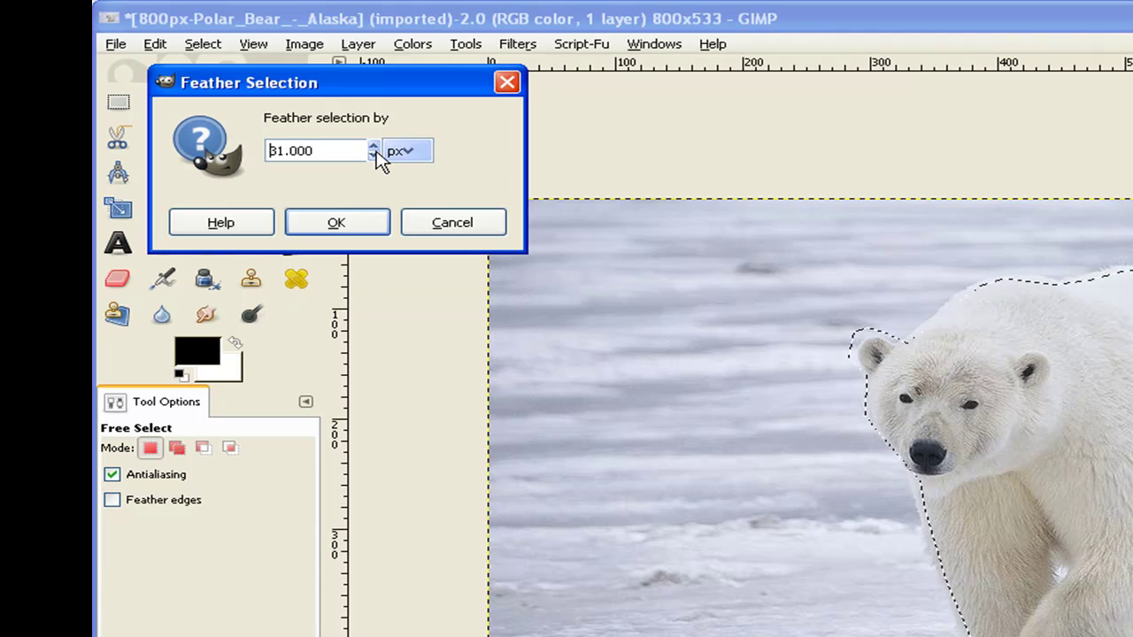
pyautogui.click(374, 156)
pyautogui.click(341, 224)
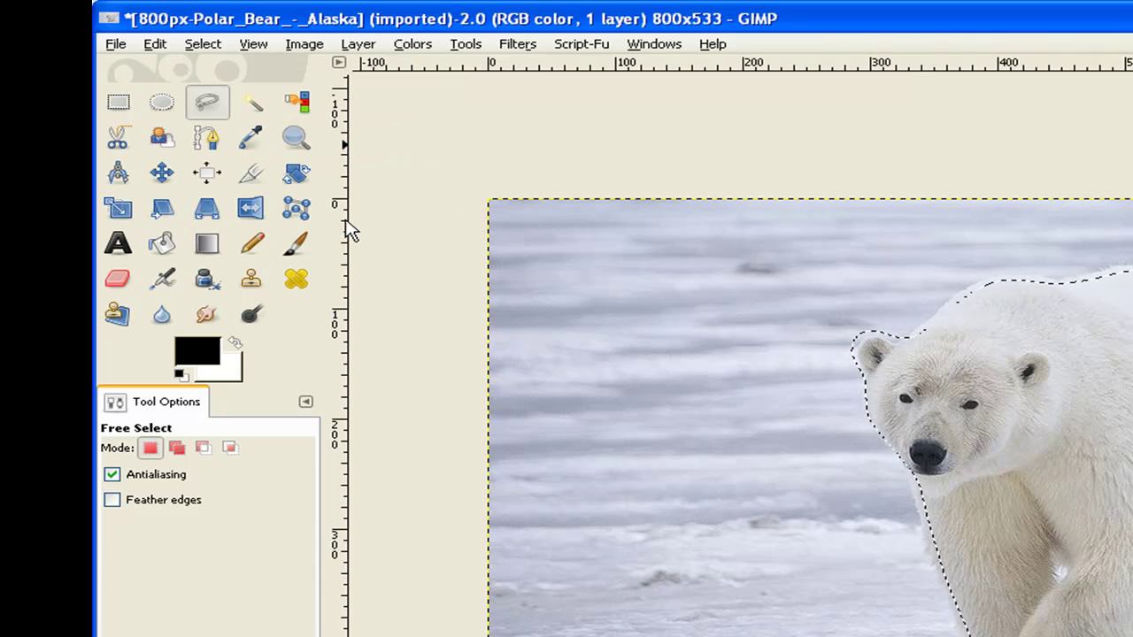
# Invert the selection and delete the snowy background to transparency.
pyautogui.click(203, 46)
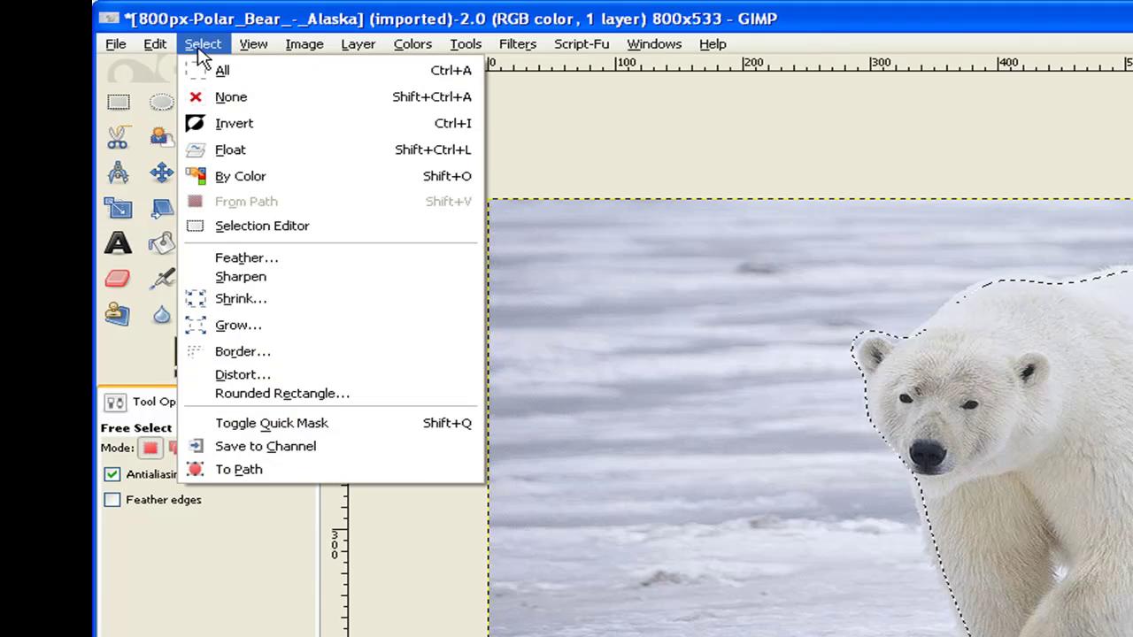
pyautogui.click(233, 124)
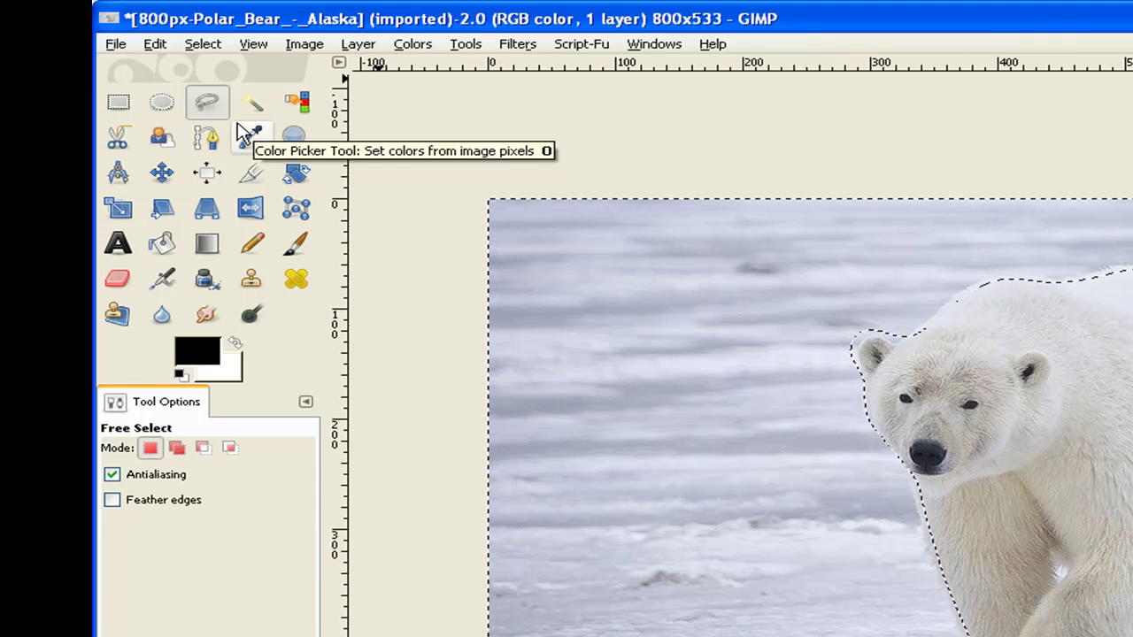
pyautogui.press('Delete')
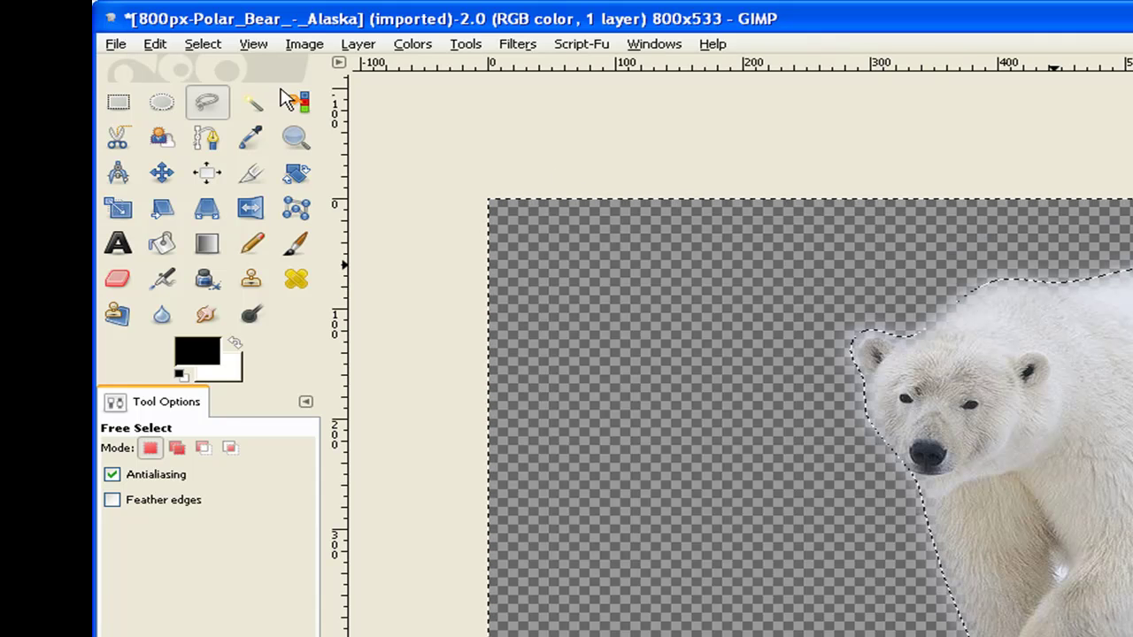
pyautogui.click(206, 50)
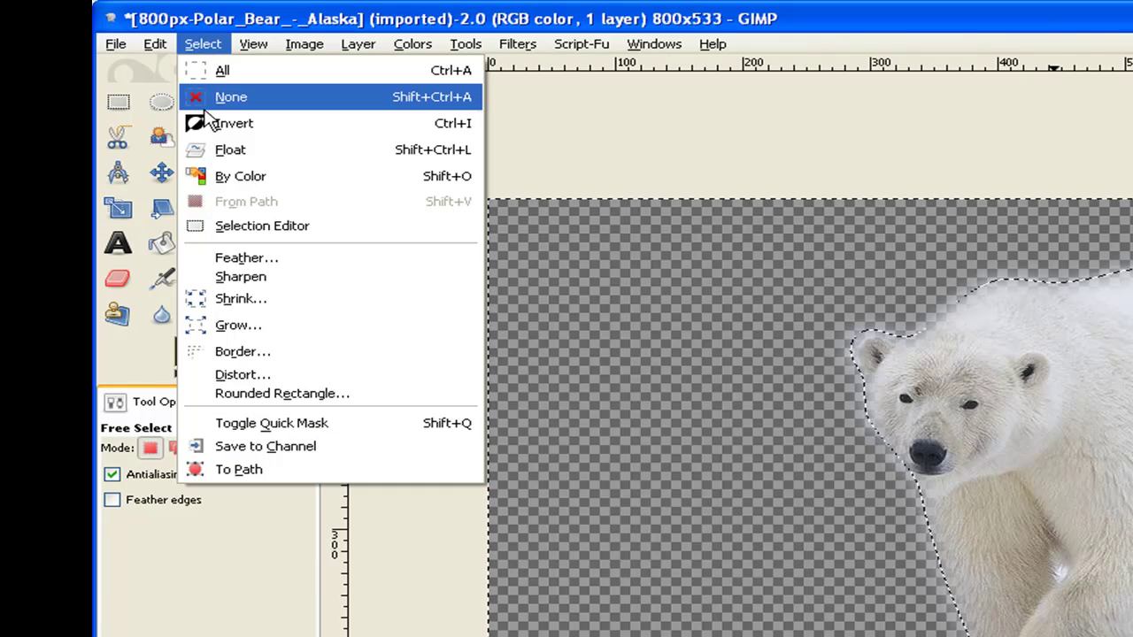
# Reselect the feathered bear, copy it, and close the bear image without saving.
pyautogui.click(224, 129)
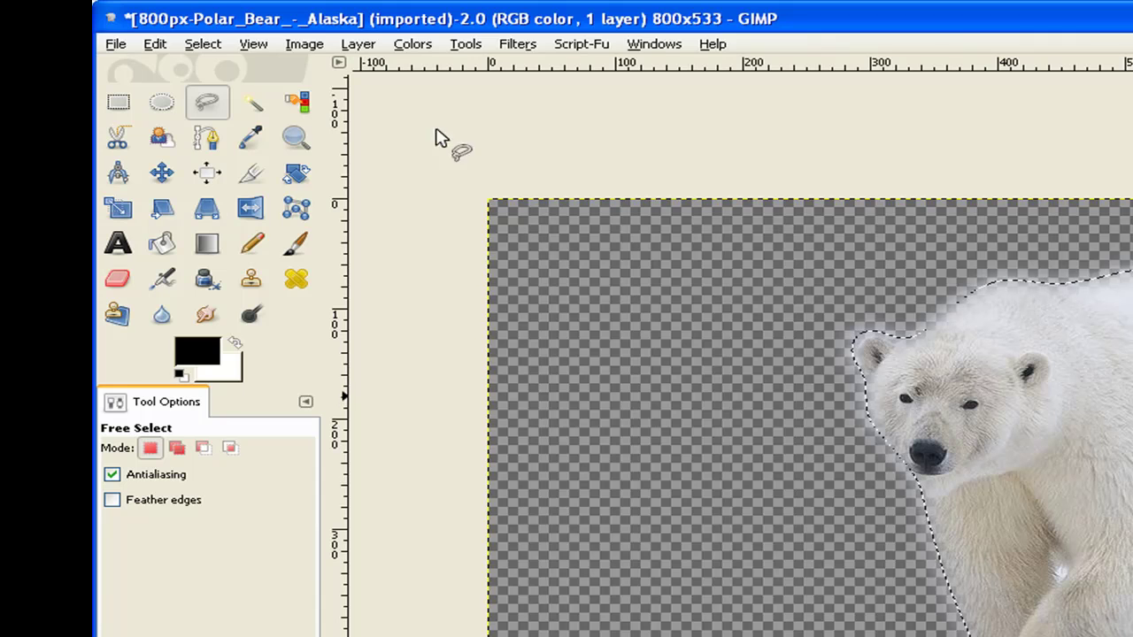
pyautogui.click(157, 45)
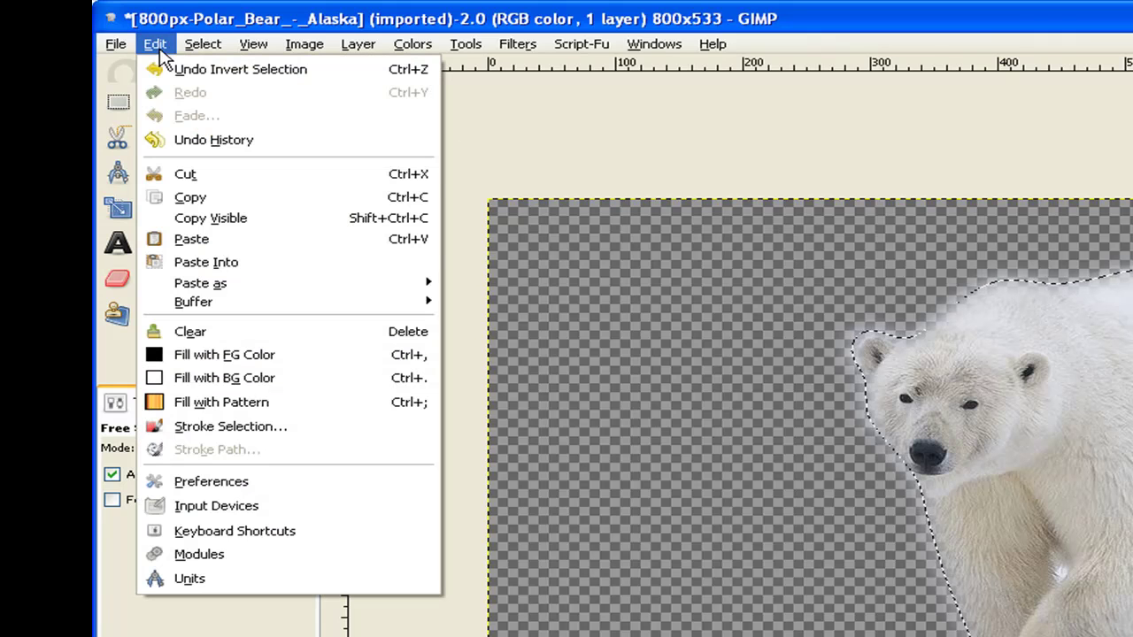
pyautogui.click(188, 198)
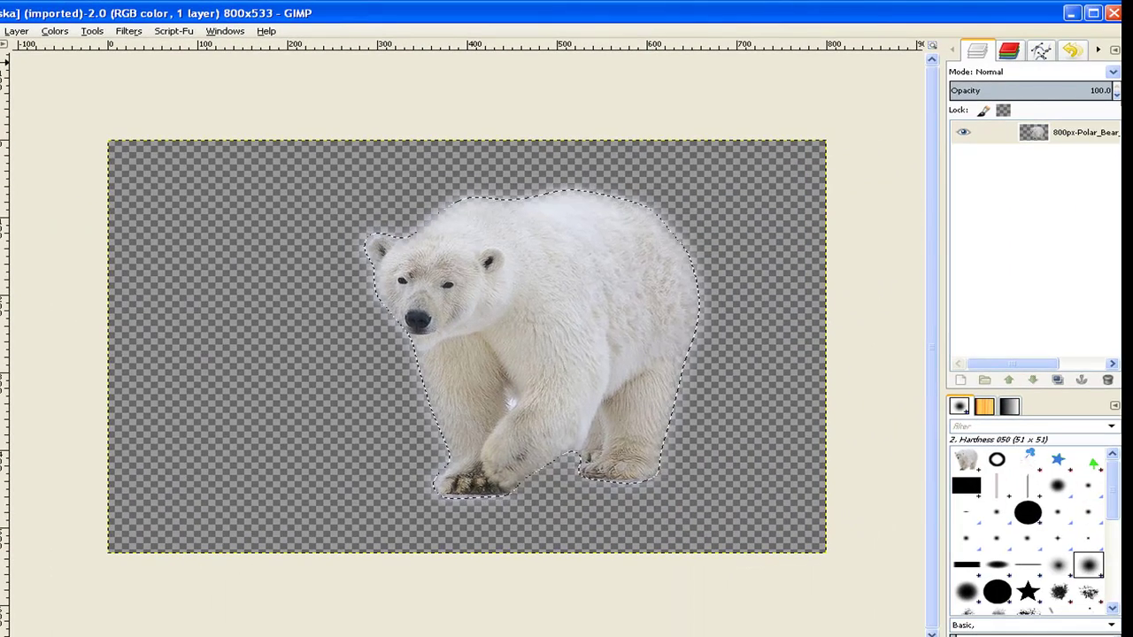
pyautogui.click(1114, 13)
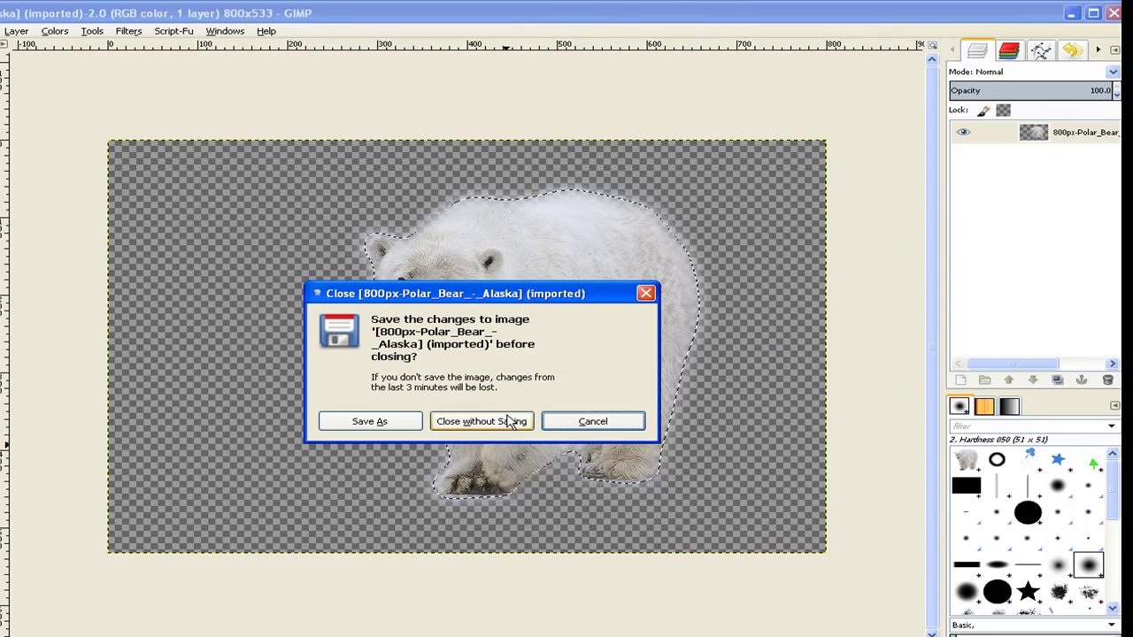
pyautogui.click(511, 421)
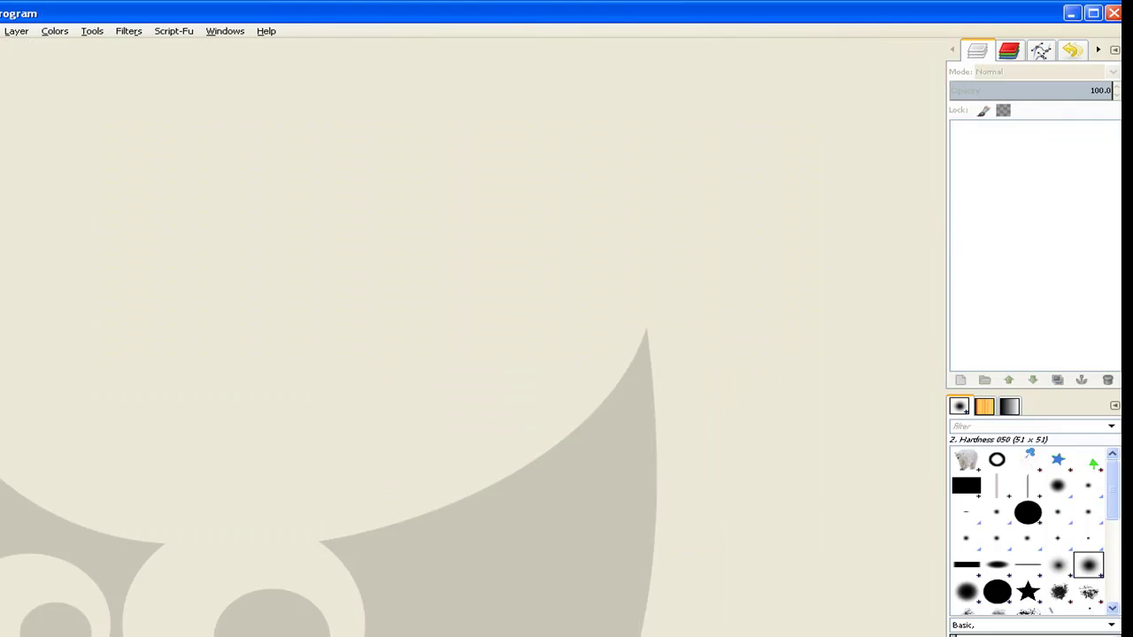
# Open the Crossing.JPG street photo from the Open Image dialog.
pyautogui.hotkey('alt', 'f')
pyautogui.press('Down')
pyautogui.press('Down')
pyautogui.press('Return')
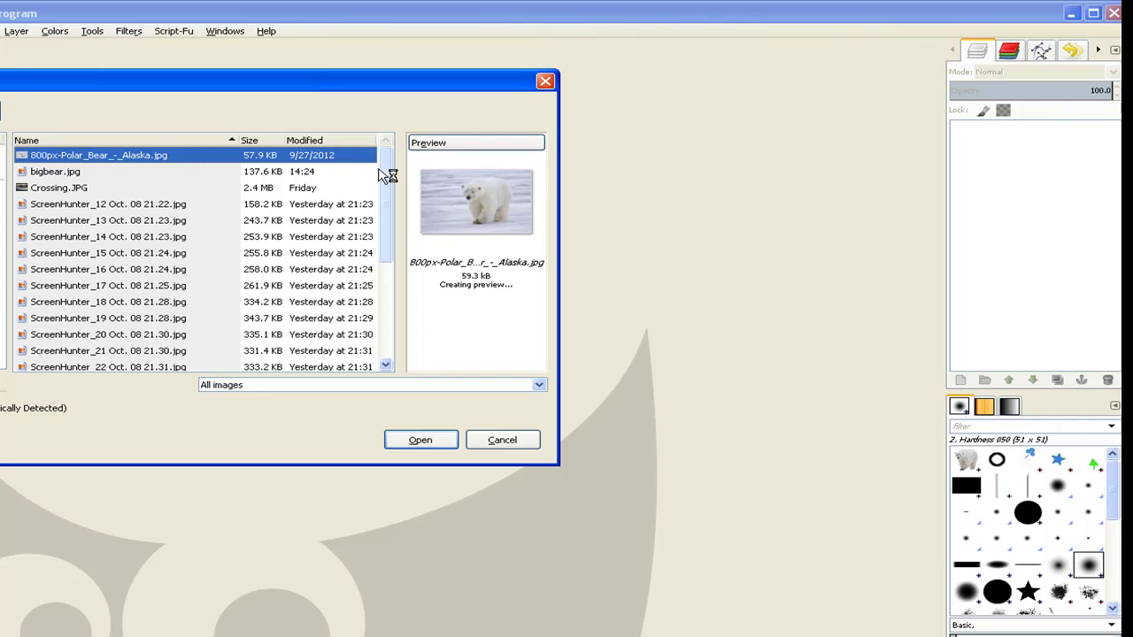
pyautogui.click(39, 188)
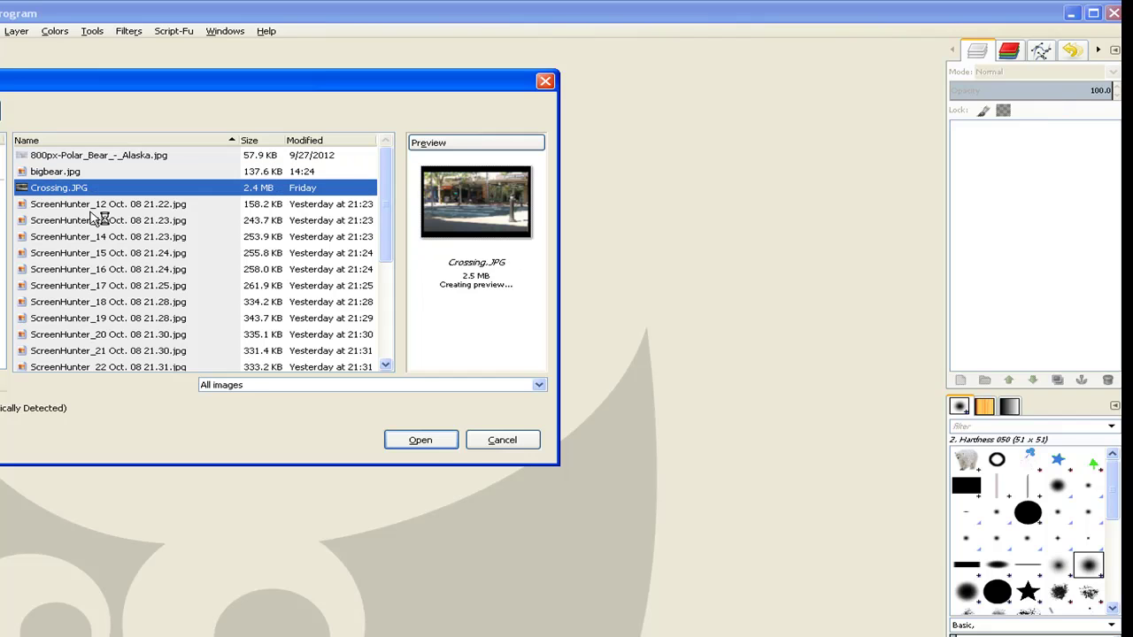
pyautogui.click(421, 440)
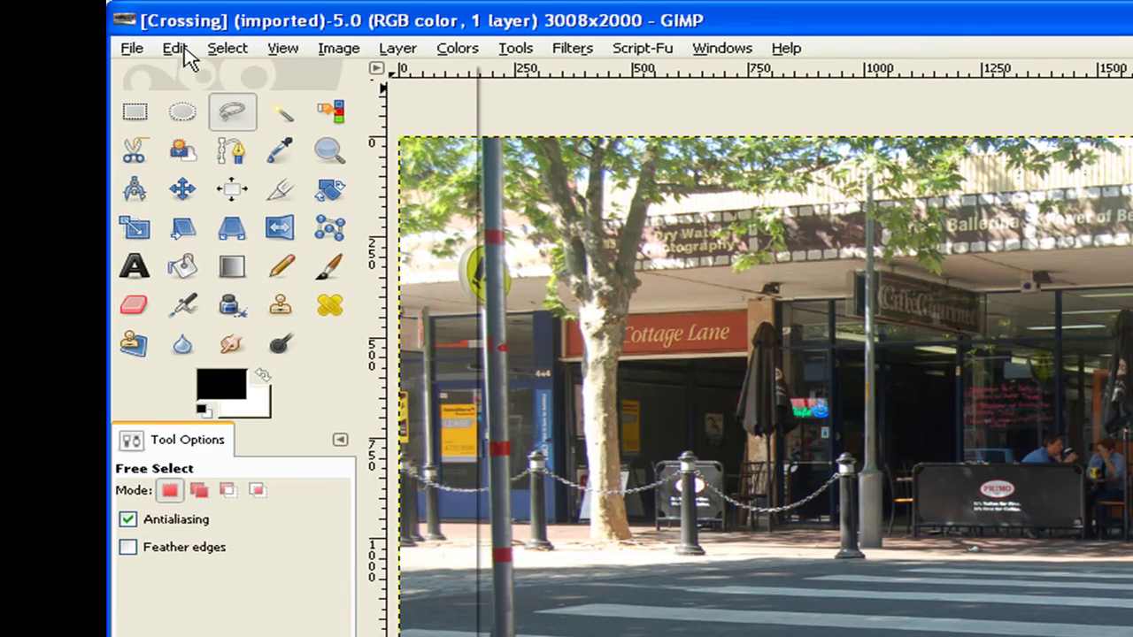
# Paste the copied bear as a new layer and move it onto the crosswalk.
pyautogui.click(182, 50)
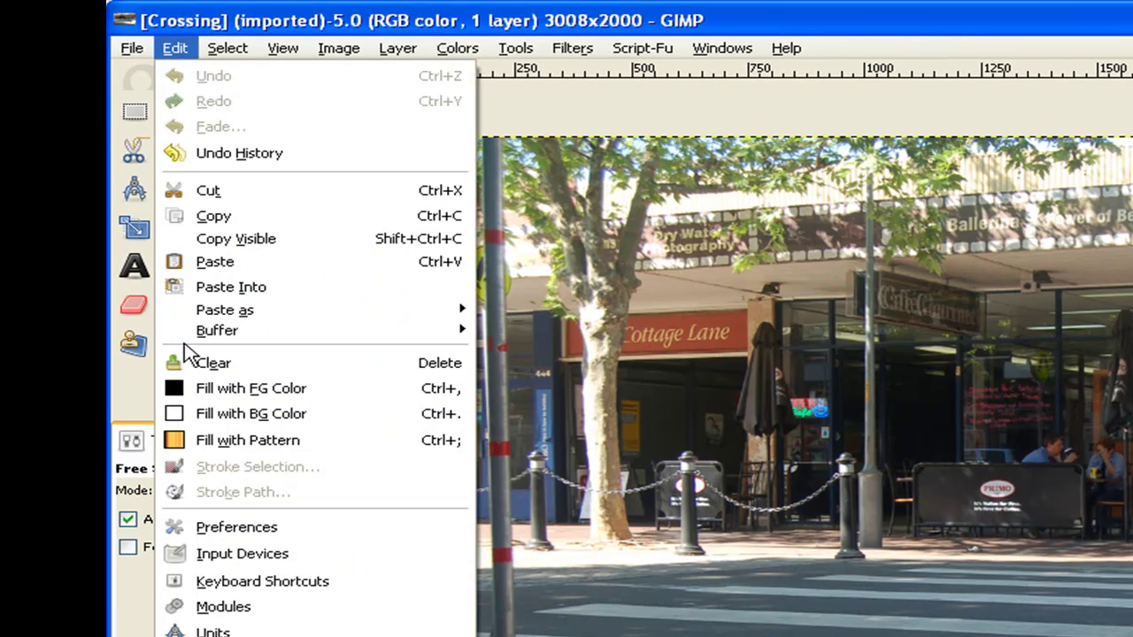
pyautogui.moveTo(296, 314)
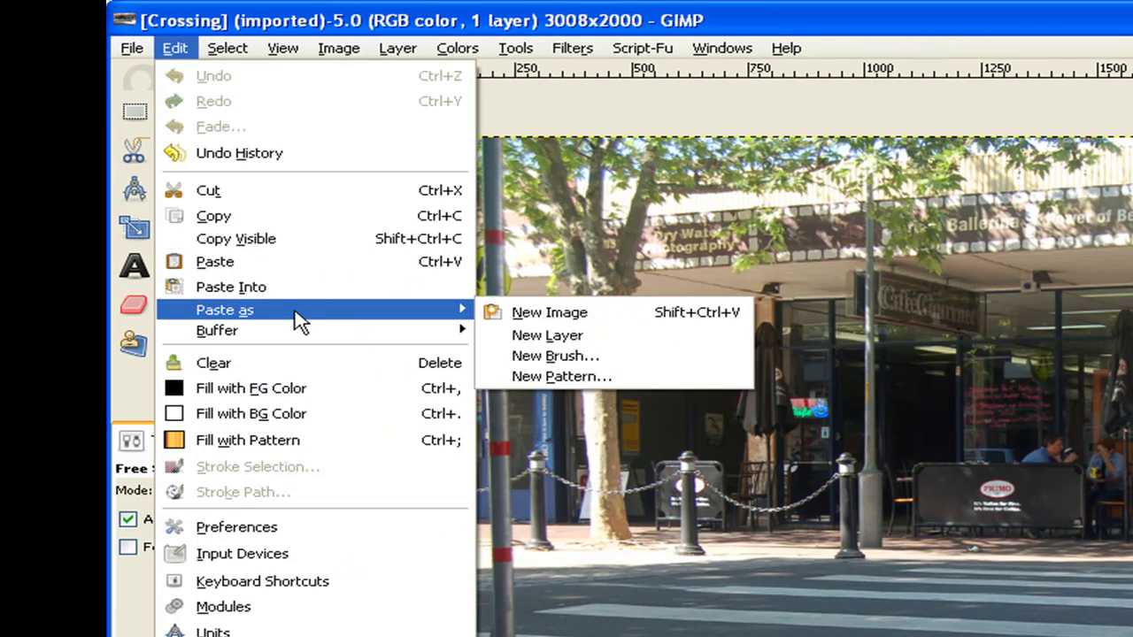
pyautogui.click(611, 336)
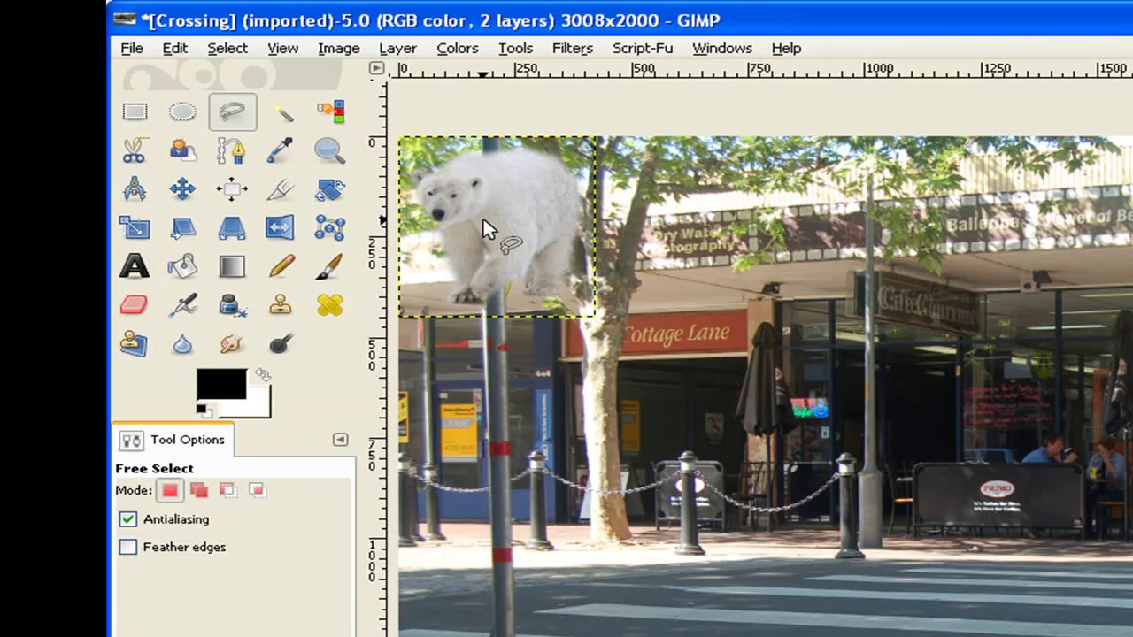
pyautogui.click(195, 200)
pyautogui.moveTo(513, 233); pyautogui.dragTo(1065, 548)
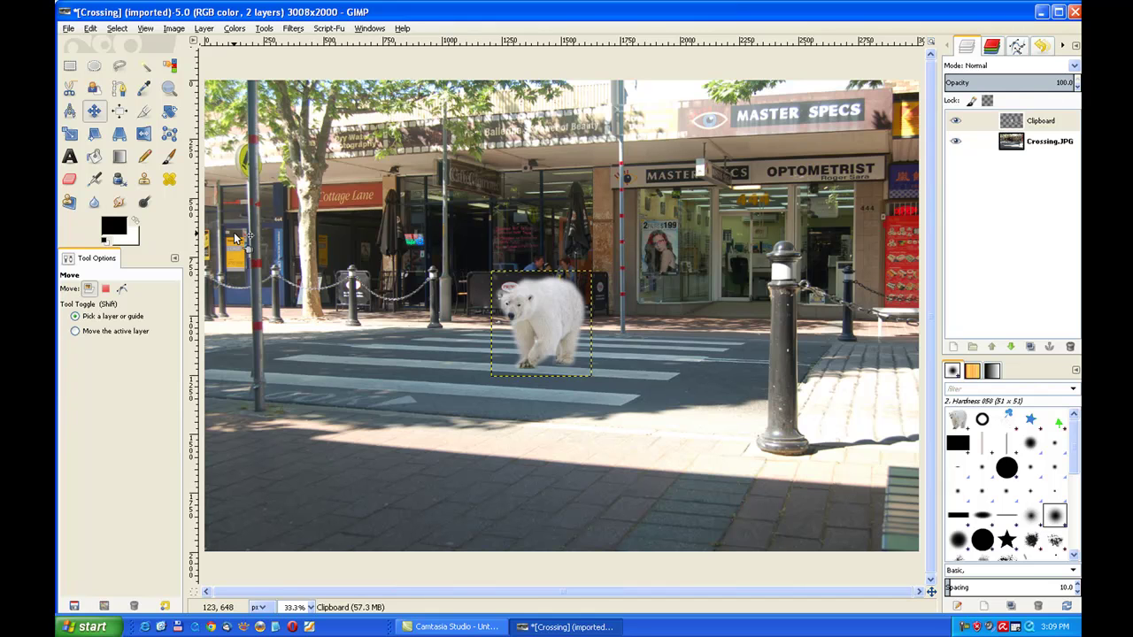
# Scale the bear layer proportionally from 424×450 to 636×675 pixels.
pyautogui.click(70, 134)
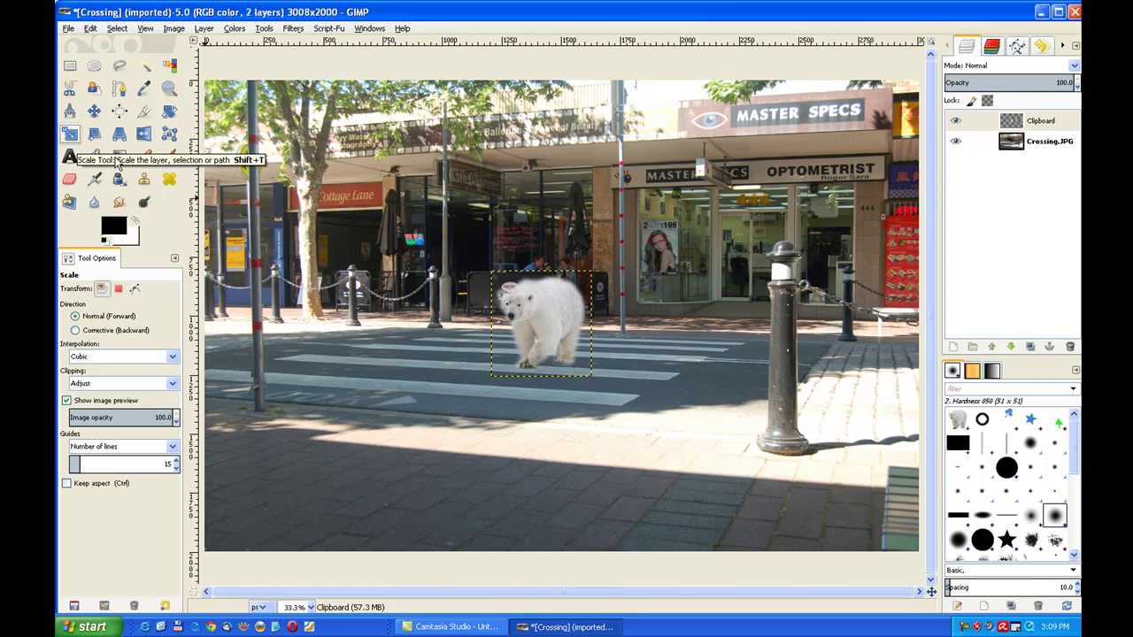
pyautogui.click(509, 301)
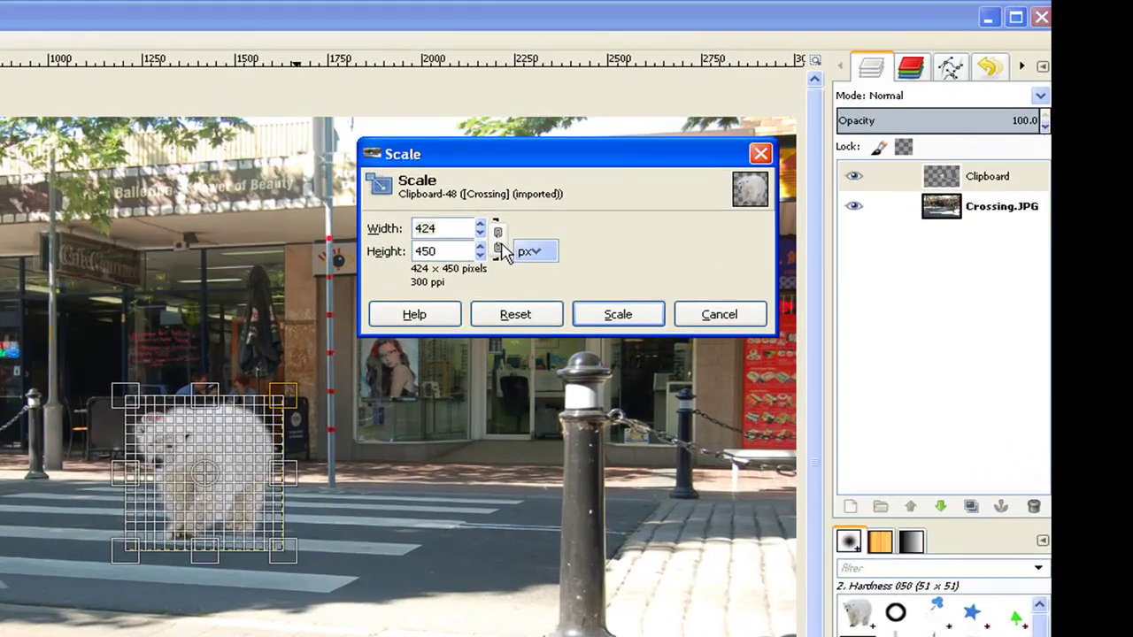
pyautogui.click(499, 244)
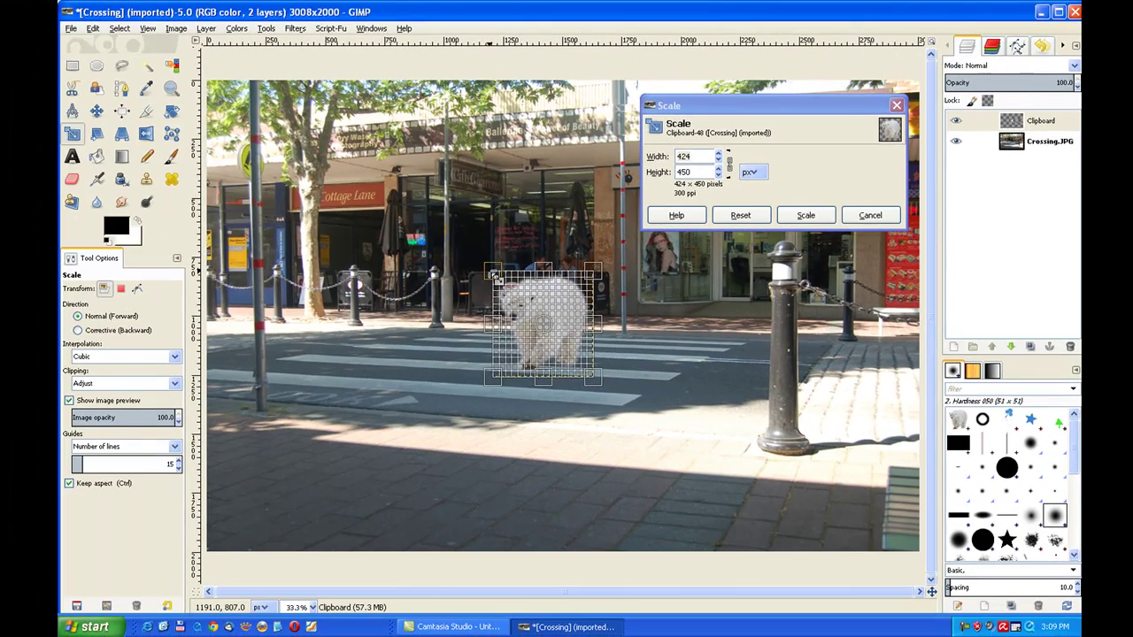
pyautogui.moveTo(481, 258); pyautogui.dragTo(420, 223)
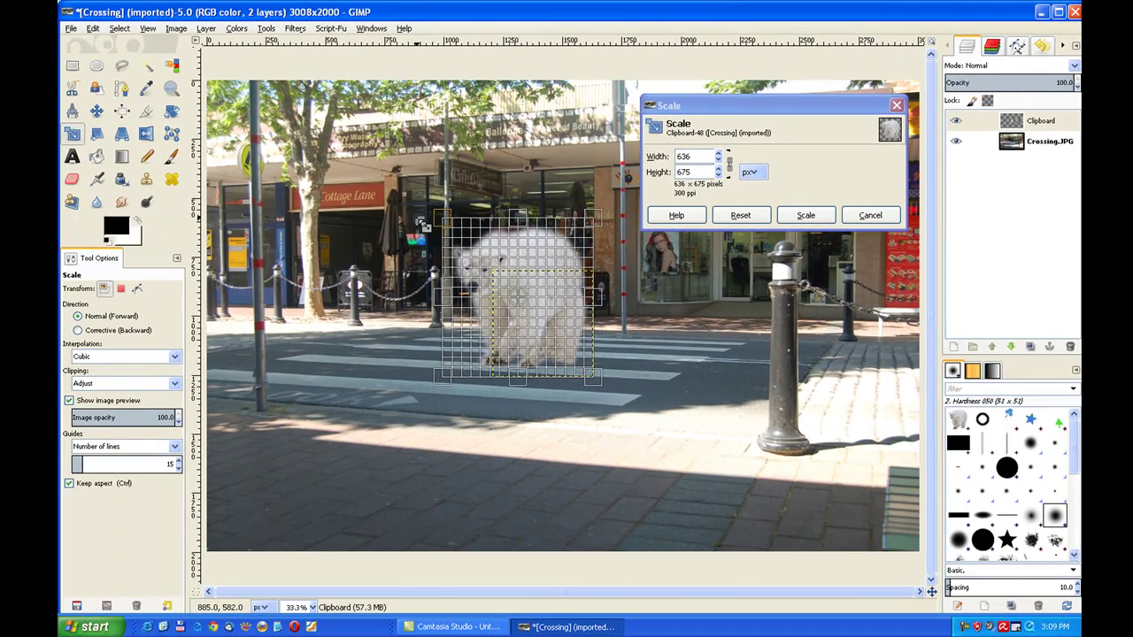
pyautogui.click(805, 215)
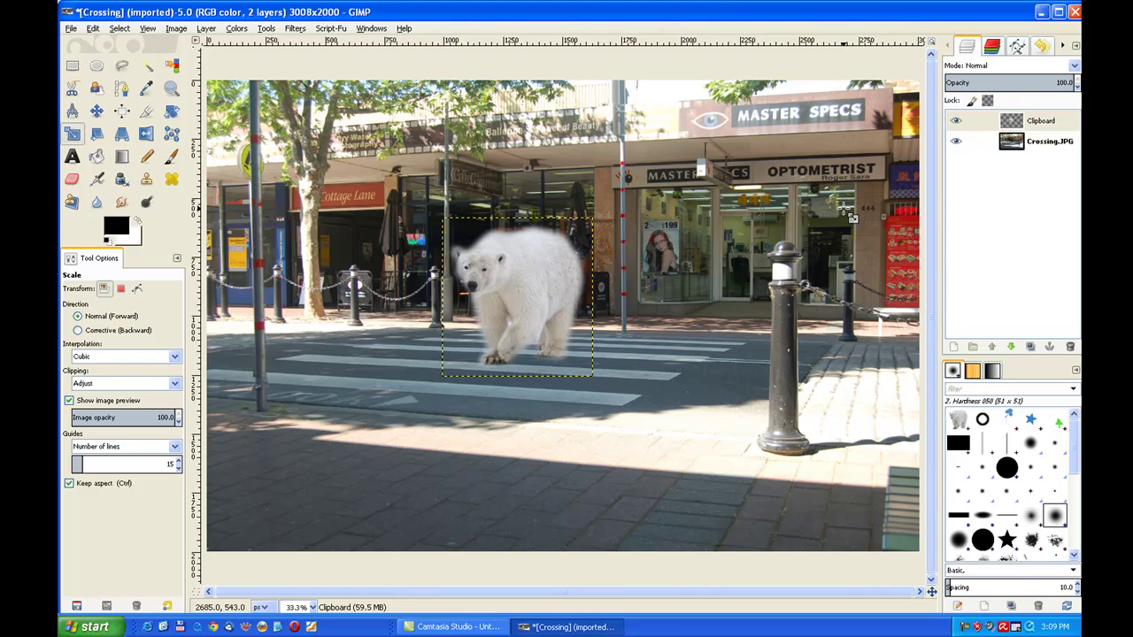
# Nudge the bear slightly down-left, then merge the Clipboard layer down into Crossing.JPG.
pyautogui.press('m')
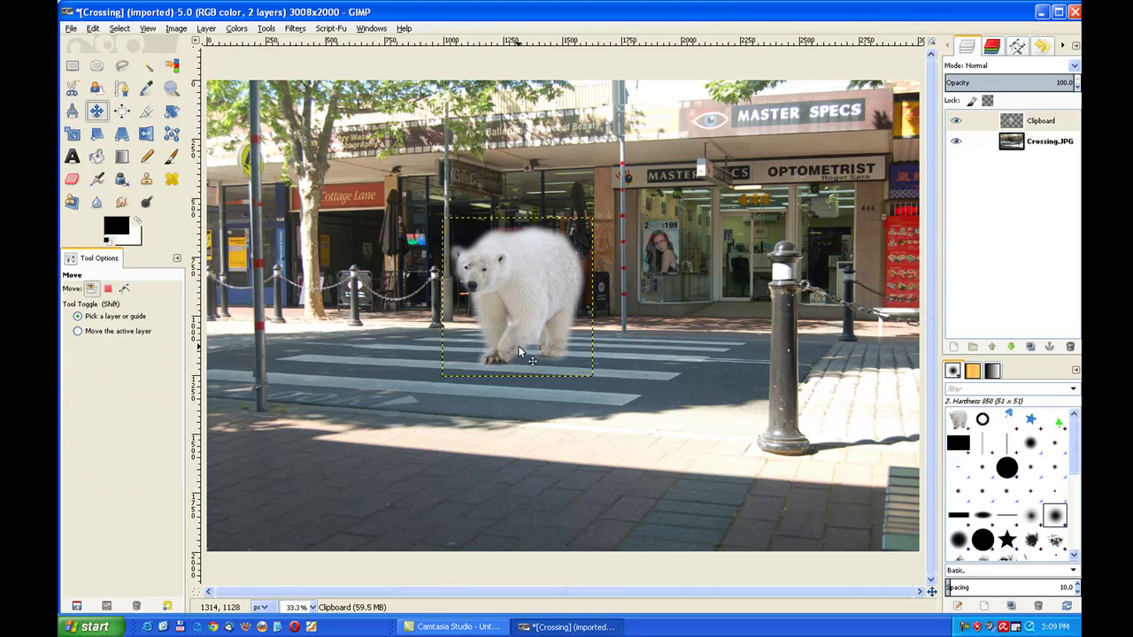
pyautogui.moveTo(544, 304); pyautogui.dragTo(540, 314)
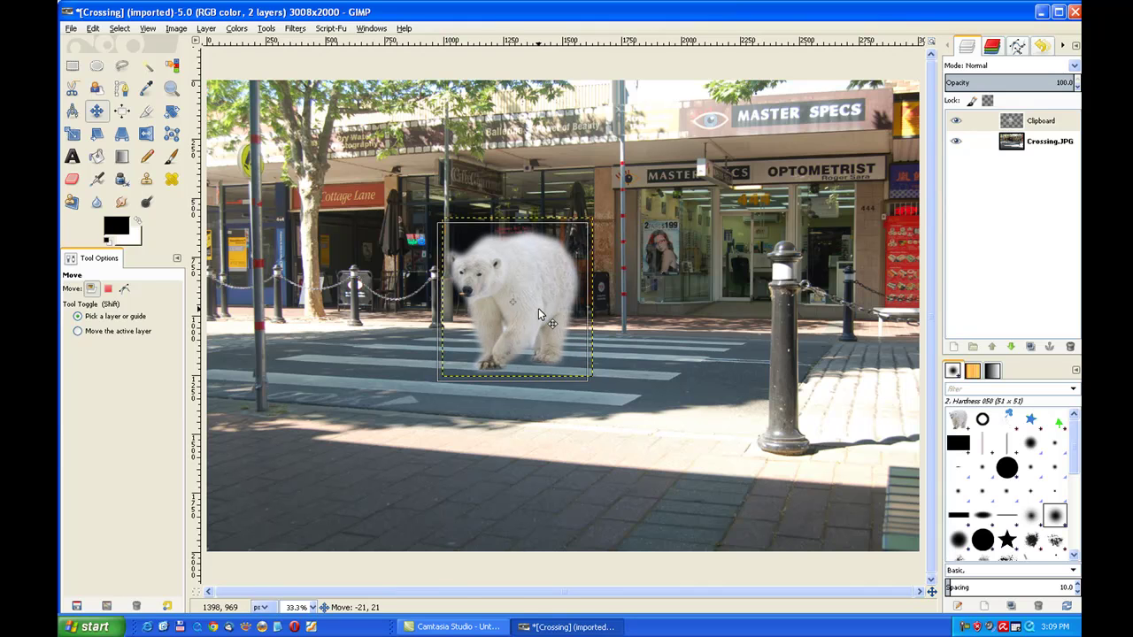
pyautogui.moveTo(538, 310); pyautogui.dragTo(539, 310)
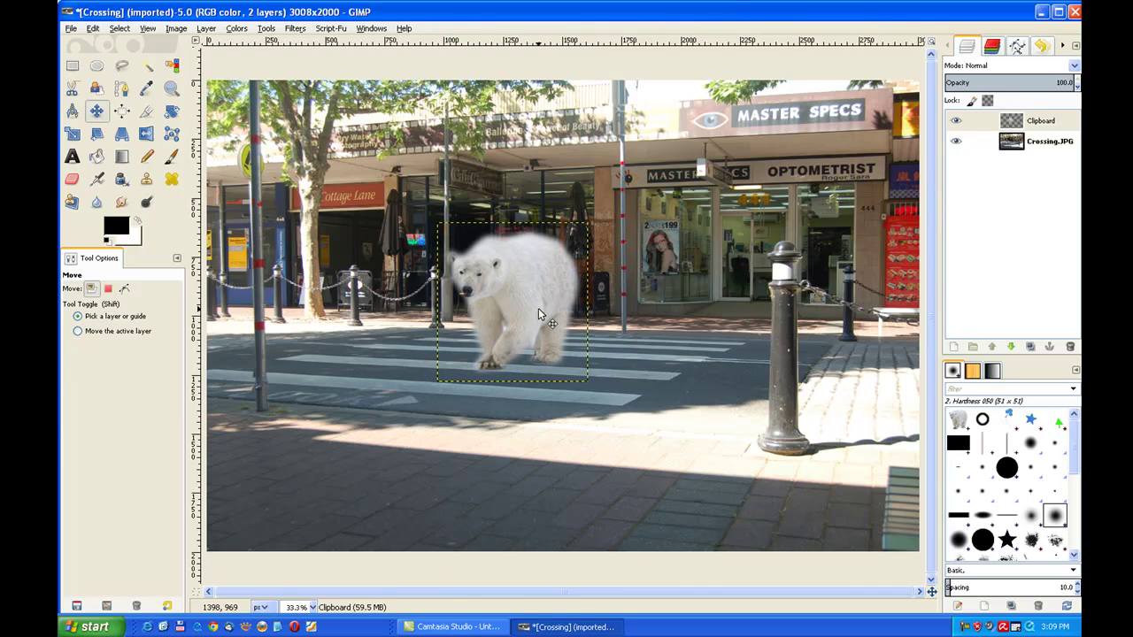
pyautogui.rightClick(1018, 129)
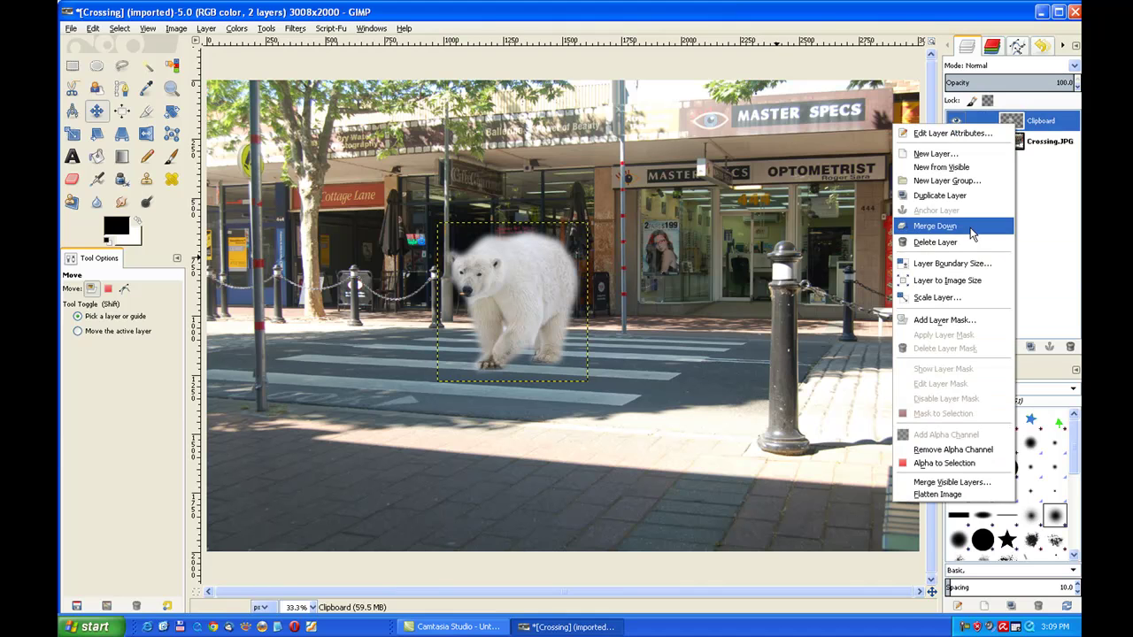
pyautogui.click(971, 233)
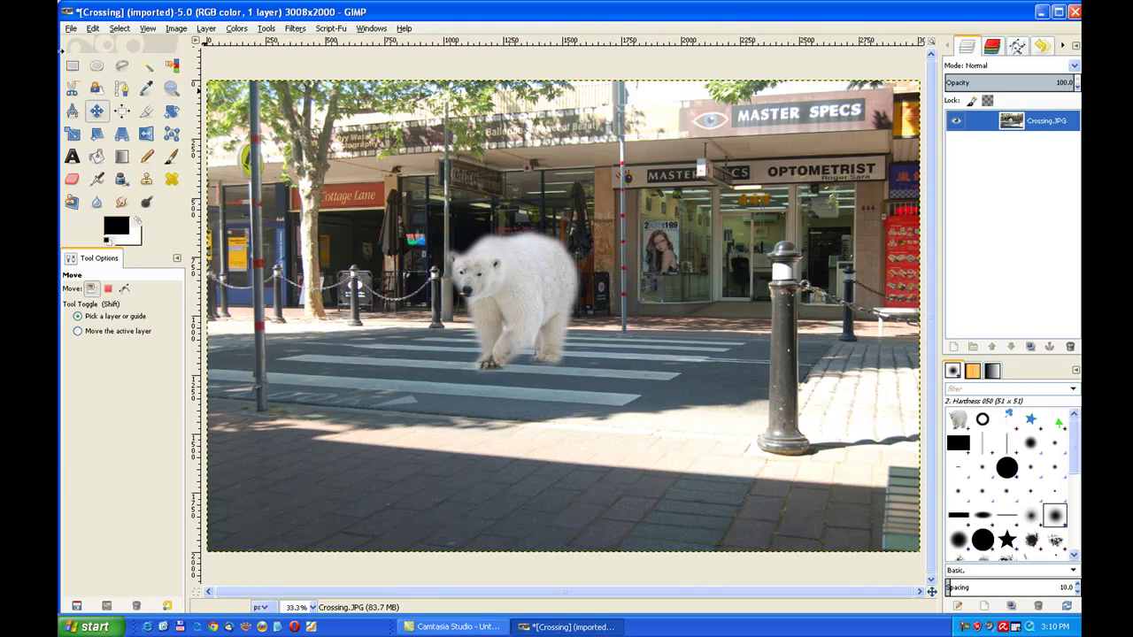
# Undo the Merge Down and drag the Clipboard bear layer back onto the crosswalk.
pyautogui.click(102, 32)
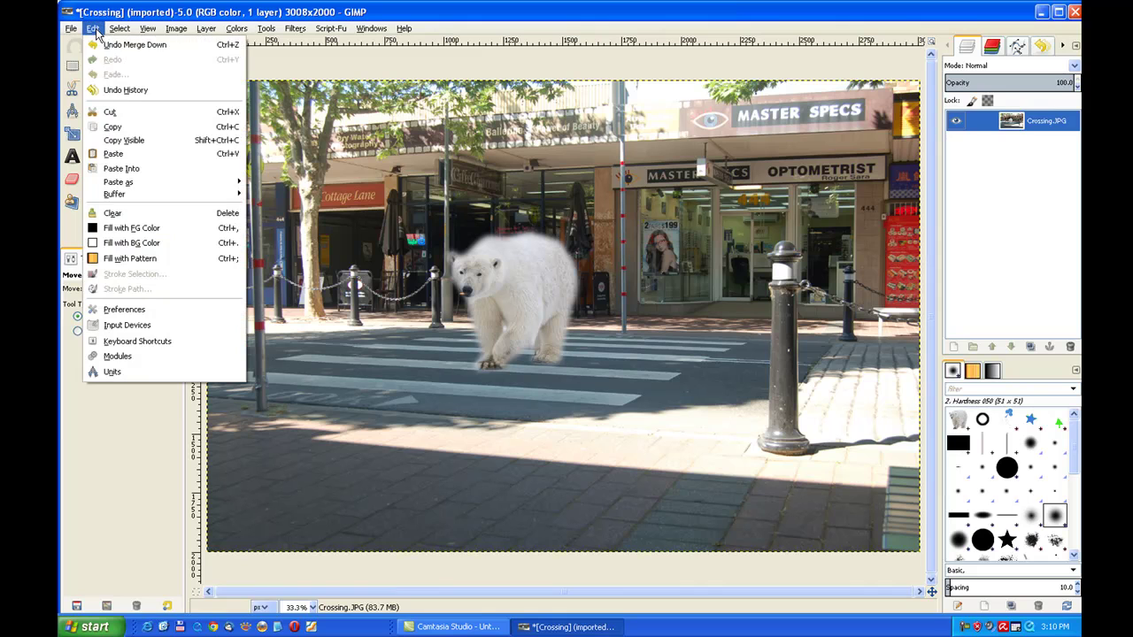
pyautogui.click(124, 45)
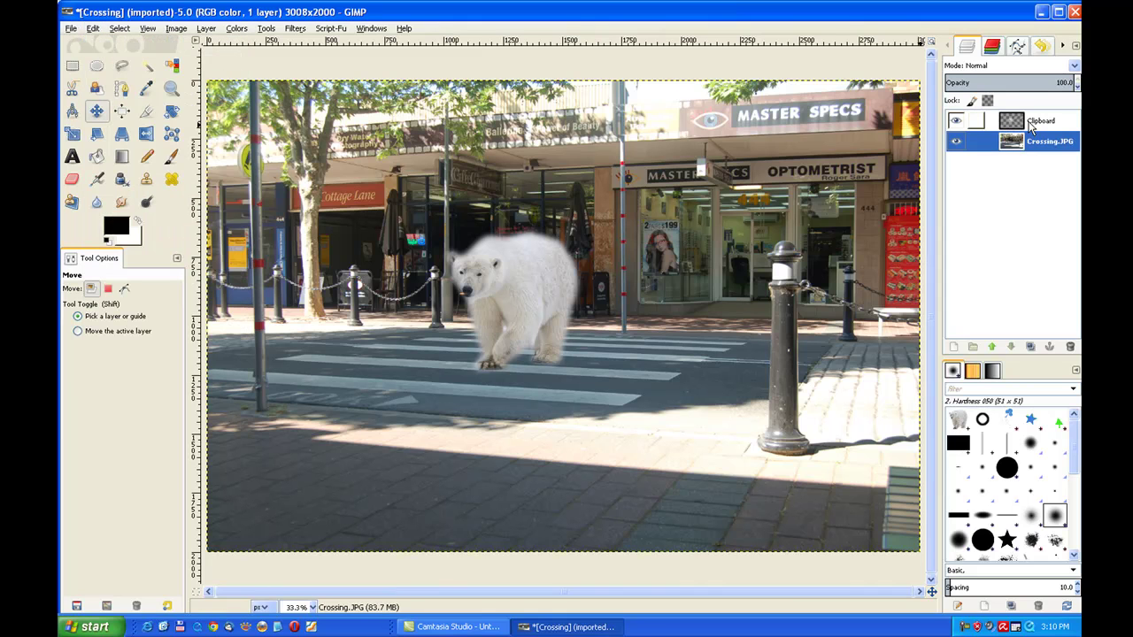
pyautogui.click(1031, 123)
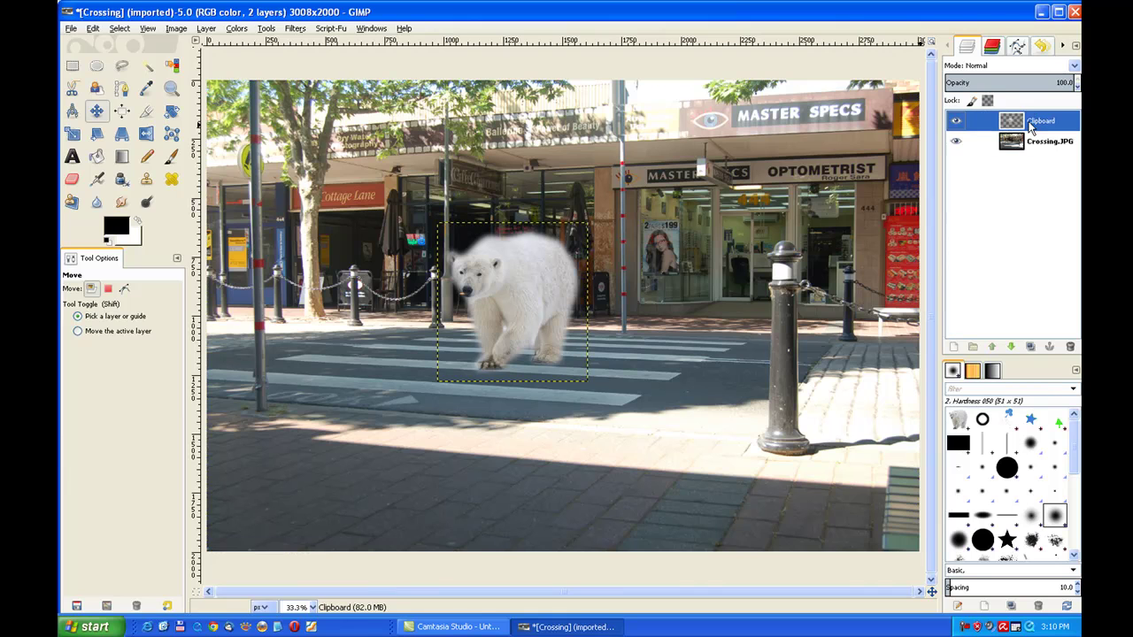
pyautogui.click(96, 110)
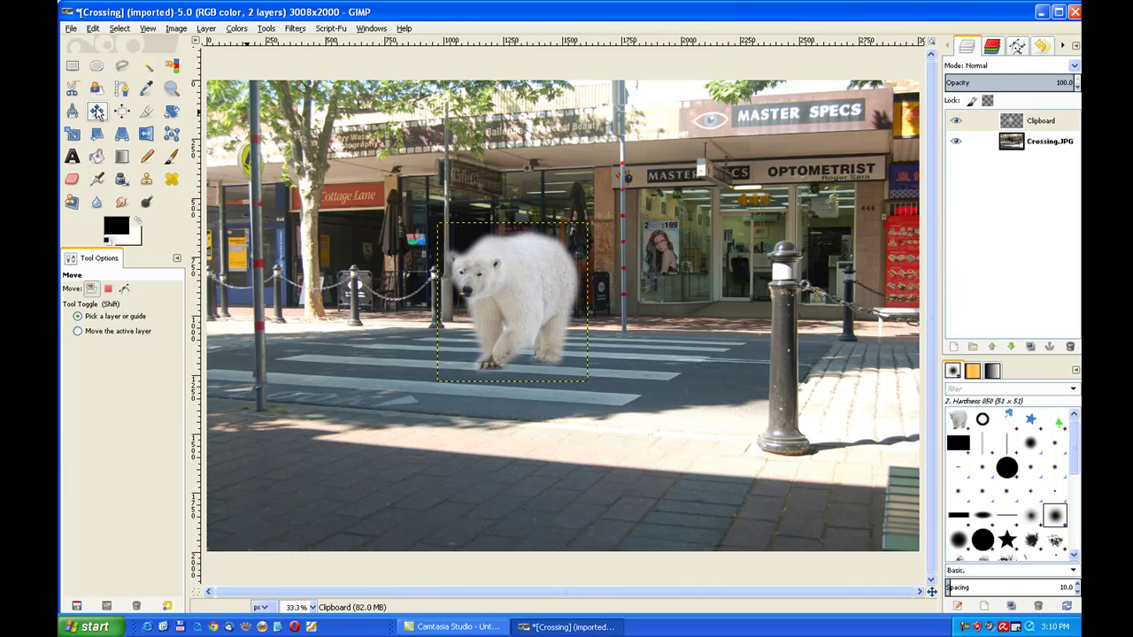
pyautogui.moveTo(481, 314); pyautogui.dragTo(318, 454)
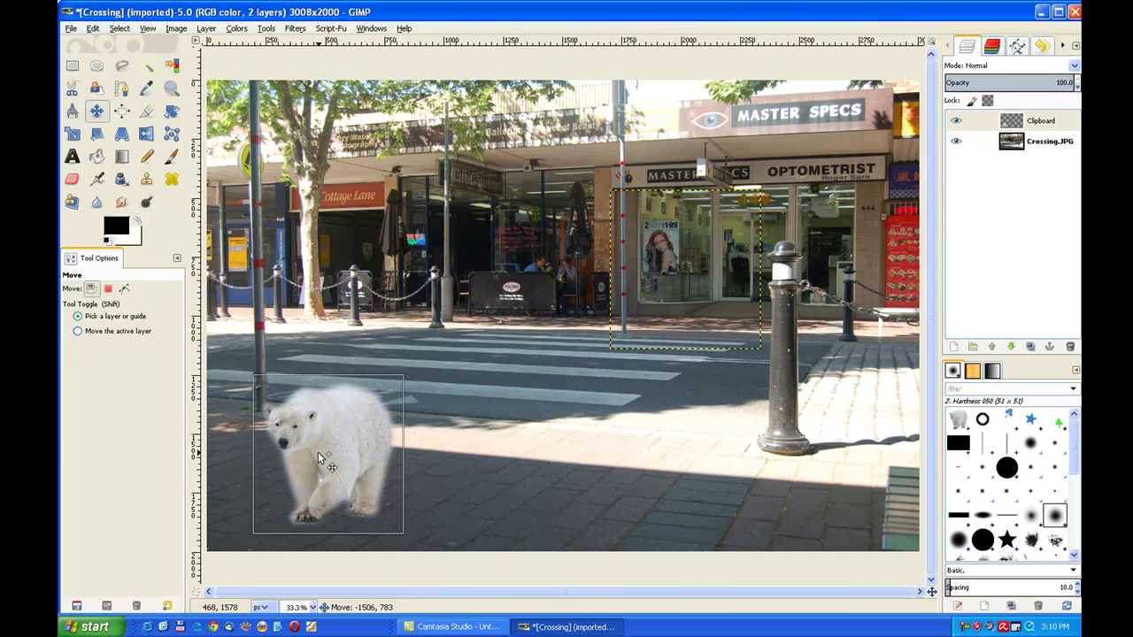
pyautogui.moveTo(319, 458); pyautogui.dragTo(489, 319)
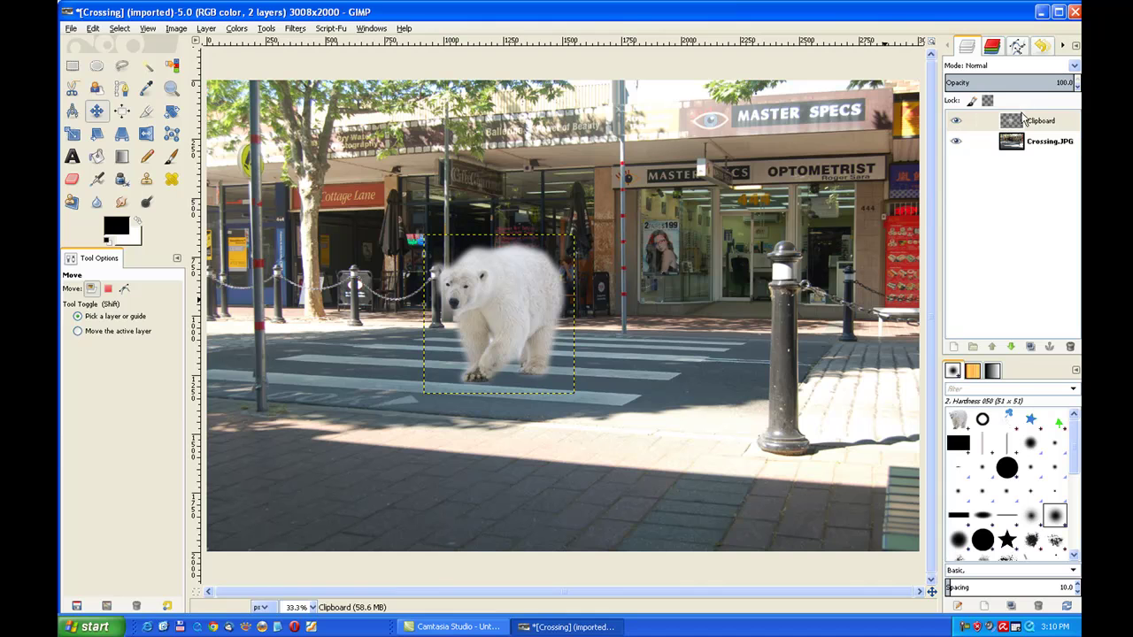
# Bring up the context menu of the Clipboard bear layer in the Layers panel.
pyautogui.rightClick(1023, 121)
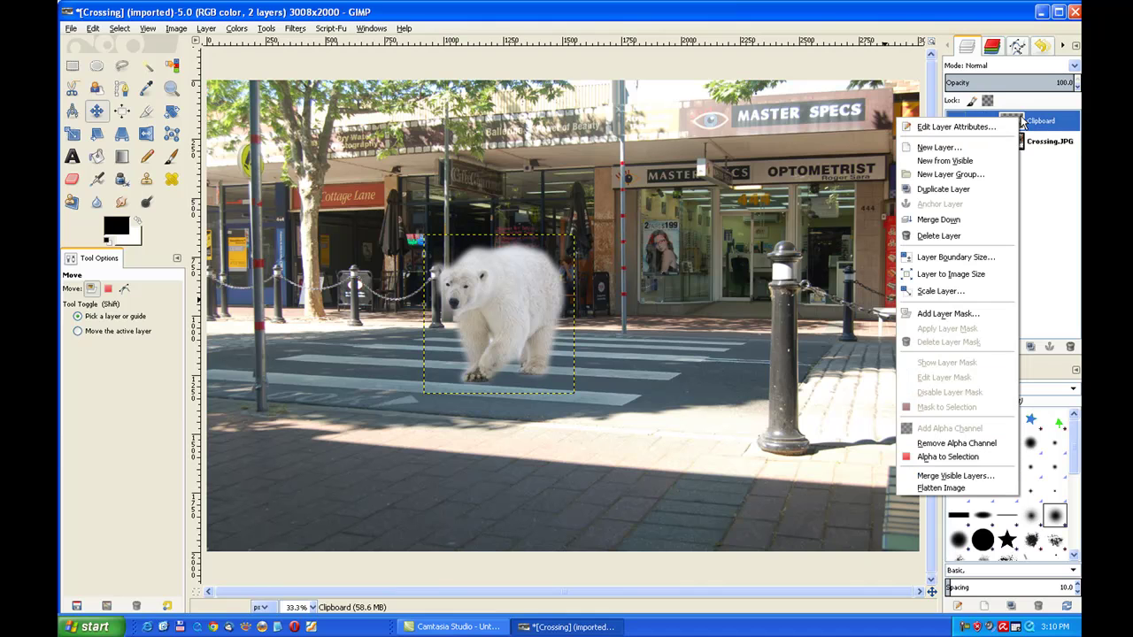